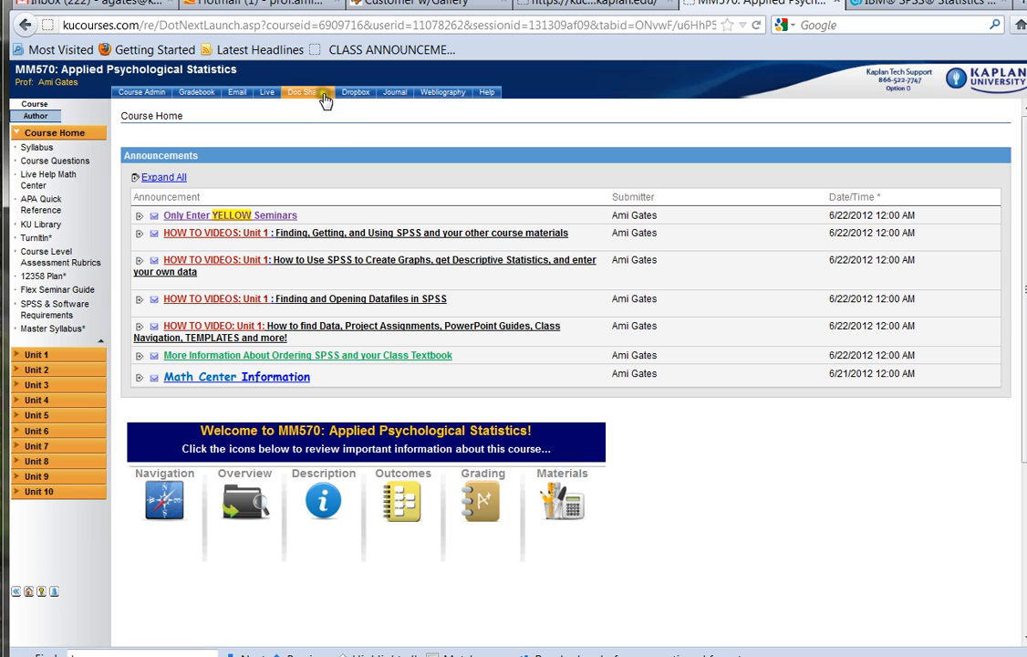
- Go to the course's Doc Sharing page listing the shared files
click(326, 96)
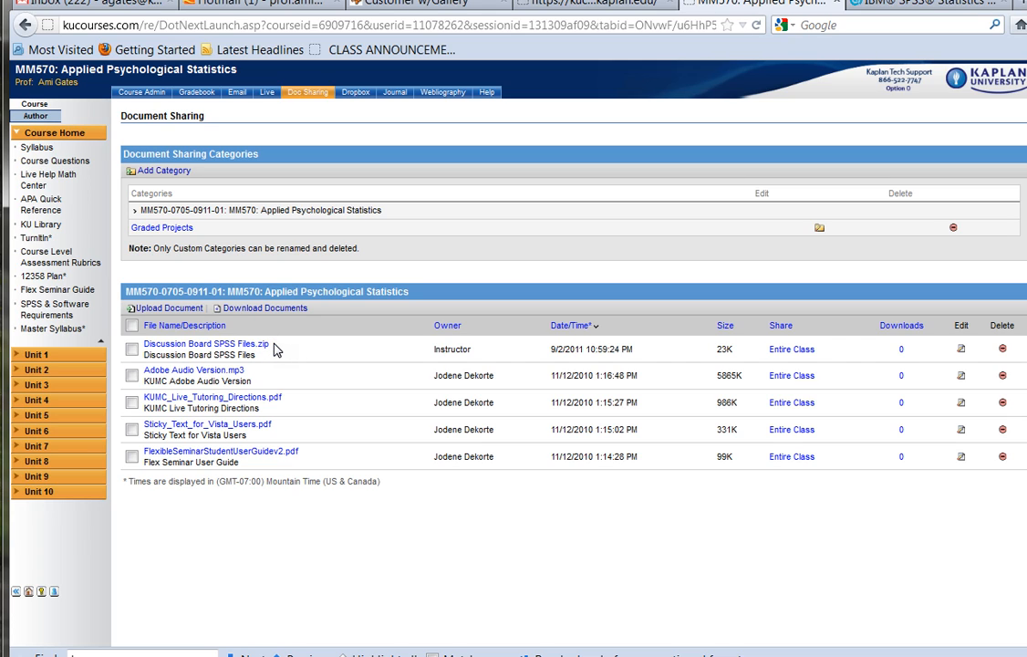
- Download the Discussion Board SPSS Files zip and open it with Windows Explorer
click(192, 344)
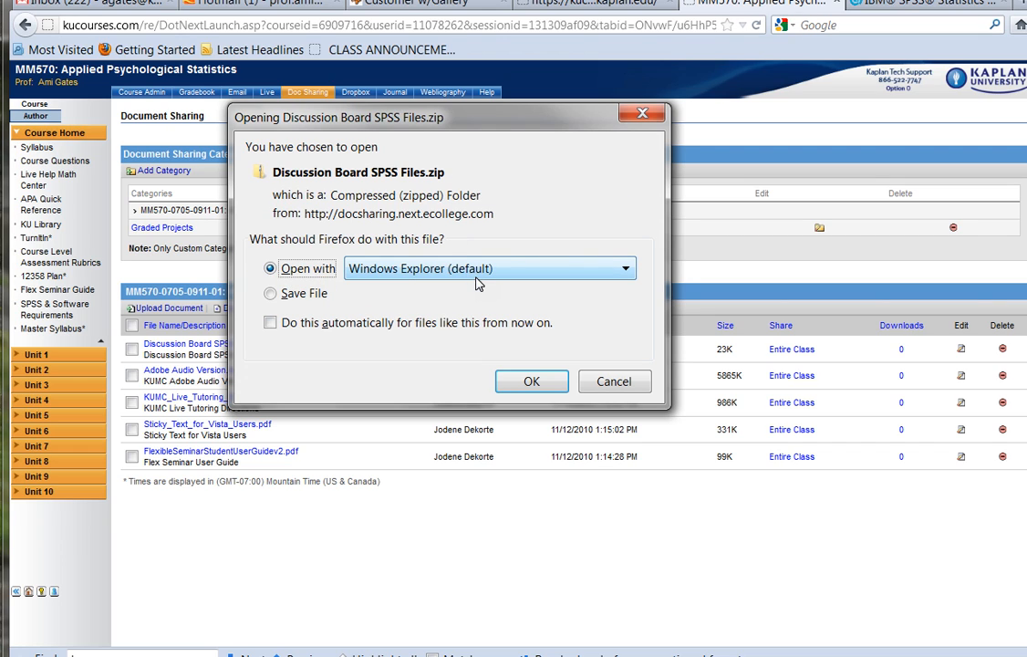
click(542, 386)
click(532, 381)
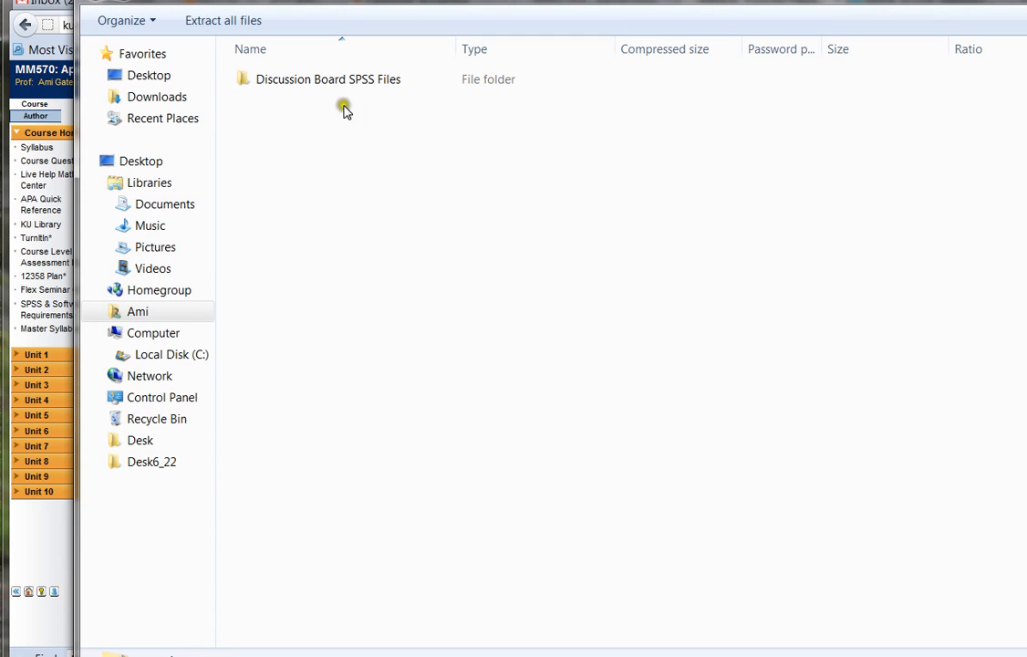
- Enter the Discussion Board SPSS Files folder inside the zip to list its data files
double_click(288, 79)
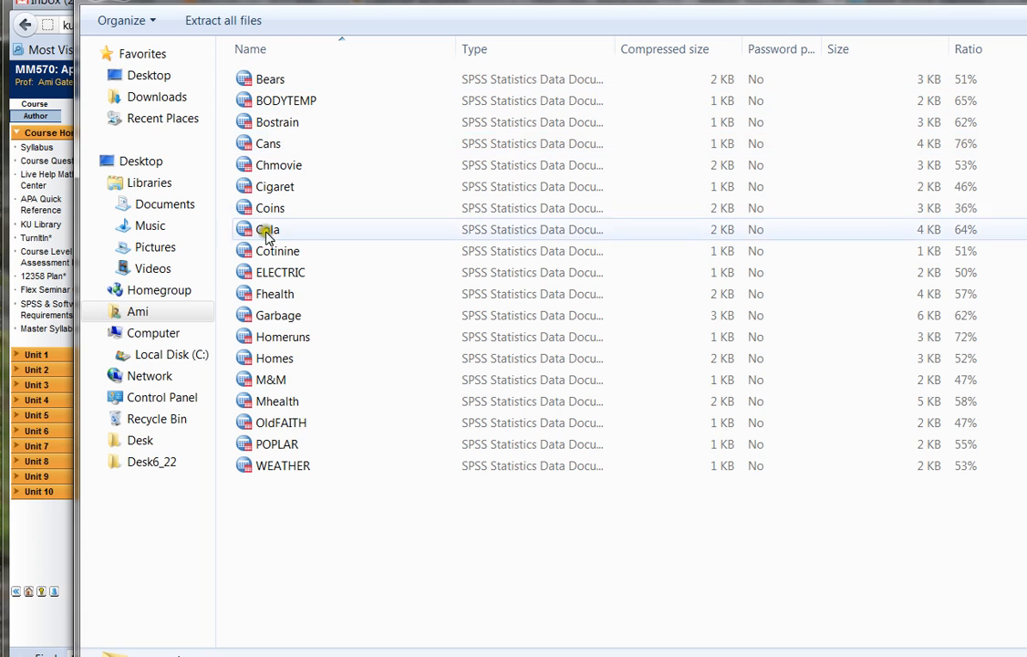
- Load Bears.sav into the SPSS Data Editor from the zip's file list
click(271, 79)
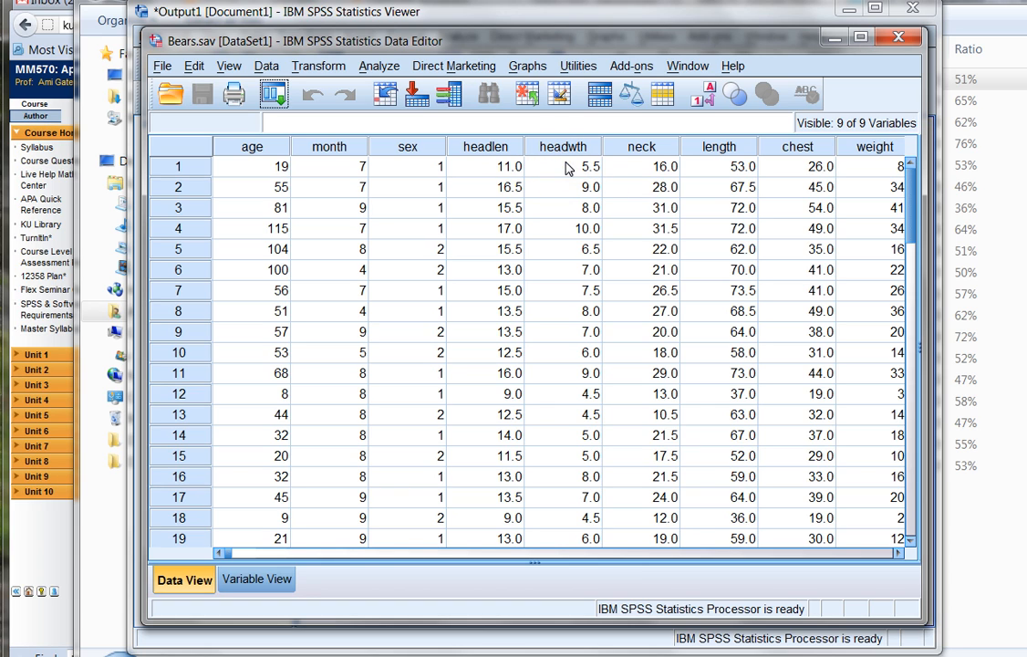
- Review the Bears variable definitions and the sex value labels 1 = Male, 2 = Female
click(262, 584)
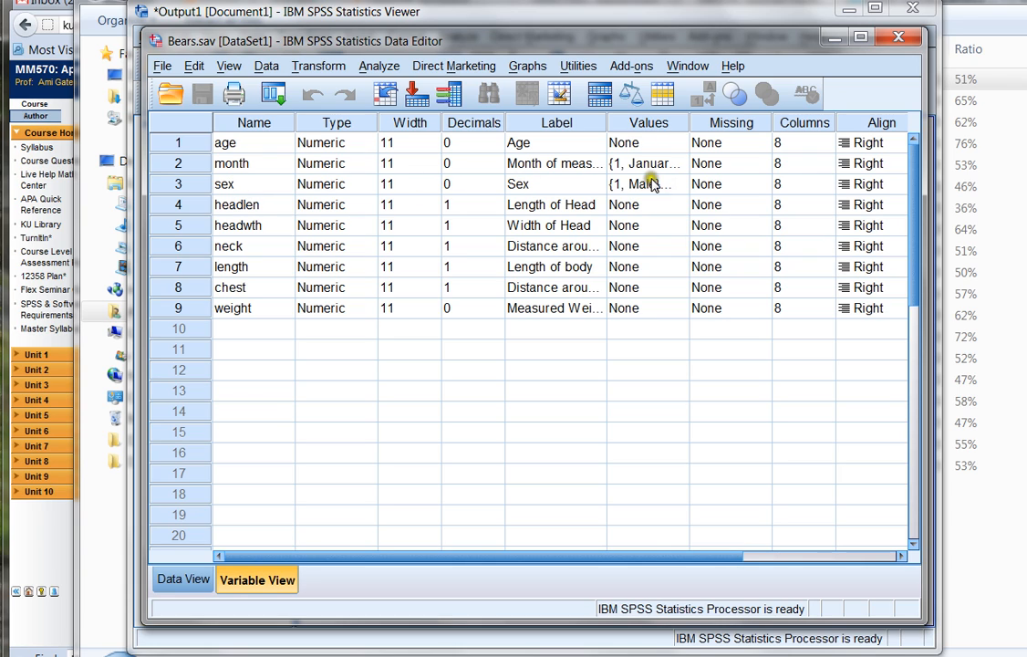
click(679, 186)
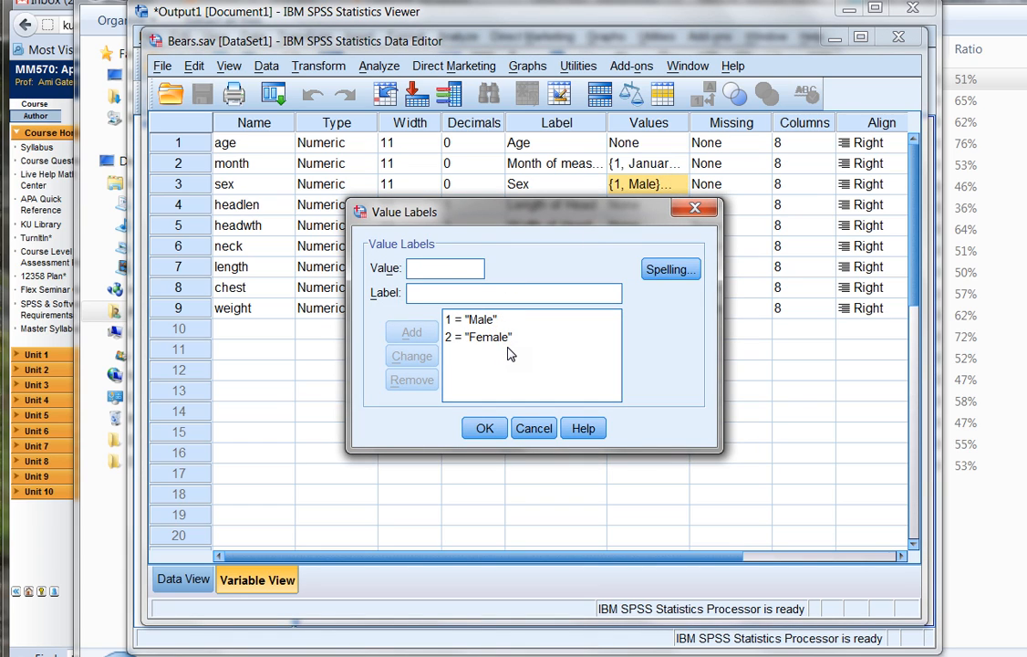
click(484, 429)
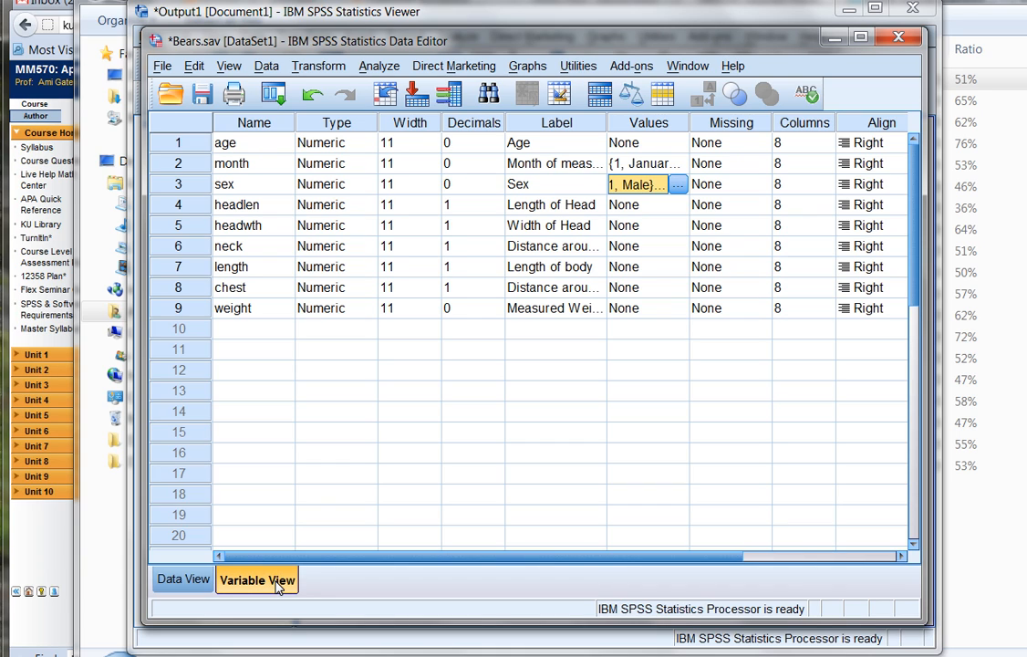
- Return to Data View and reach Analyze > Descriptive Statistics, dismissing the Windows color-scheme prompt
click(184, 580)
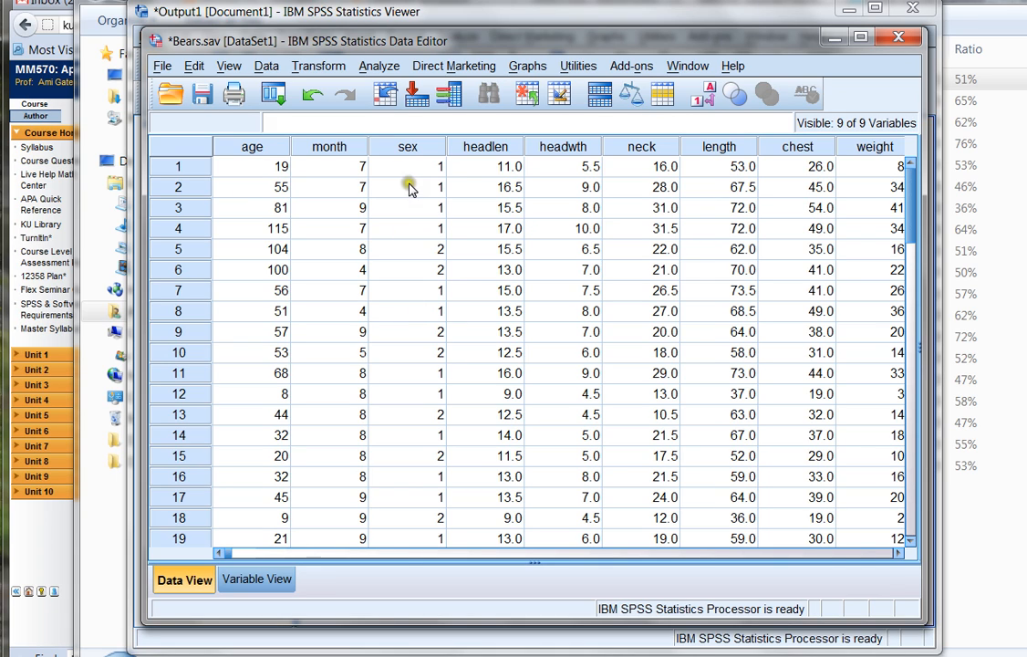
click(380, 65)
mouse_move(435, 112)
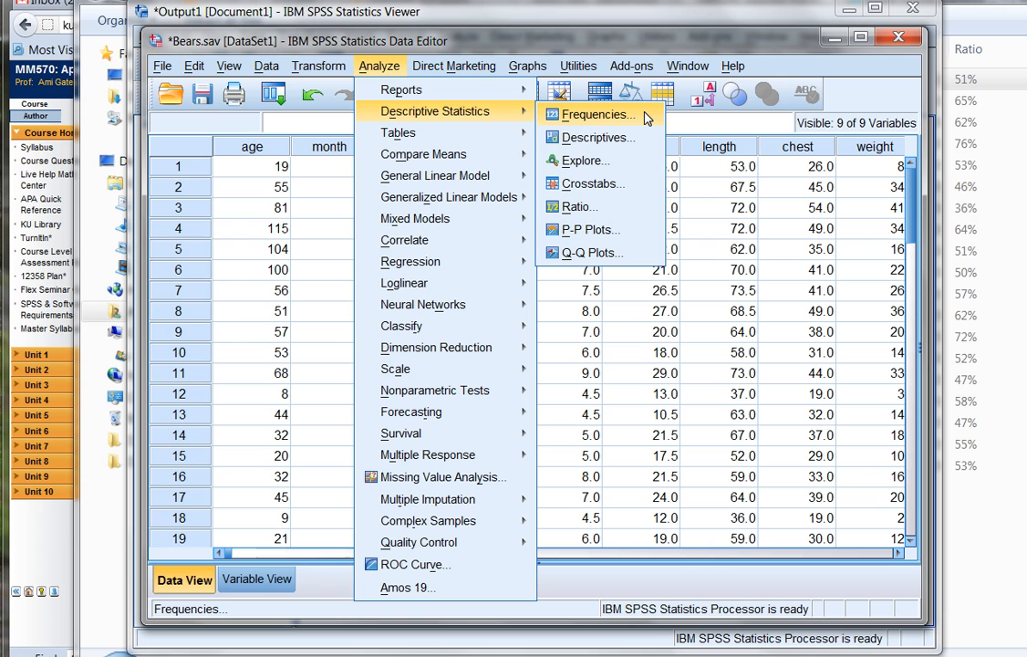
click(598, 114)
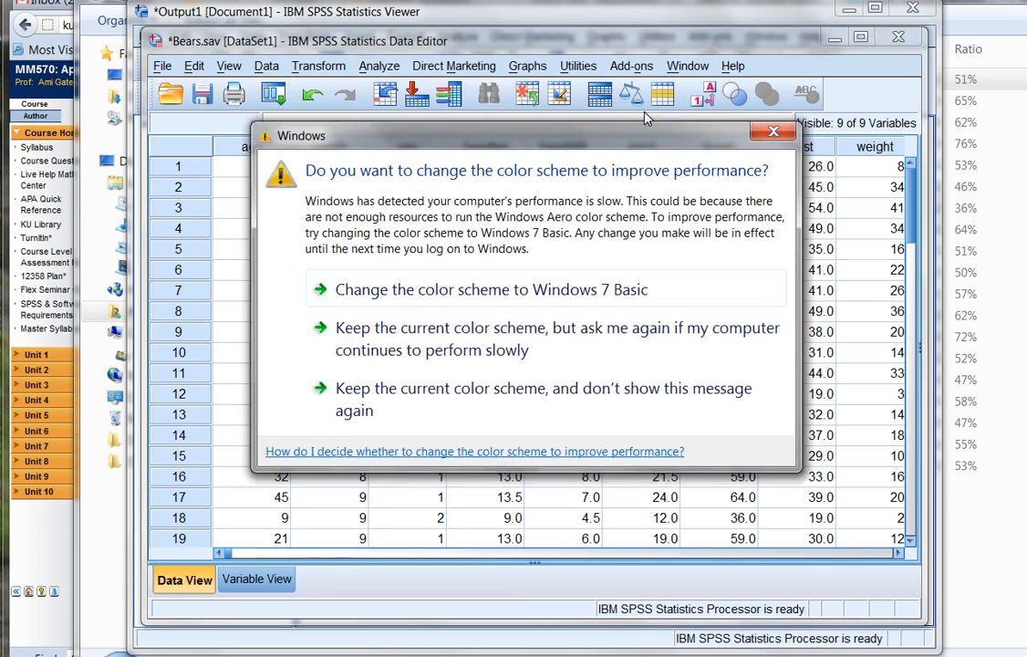
click(773, 133)
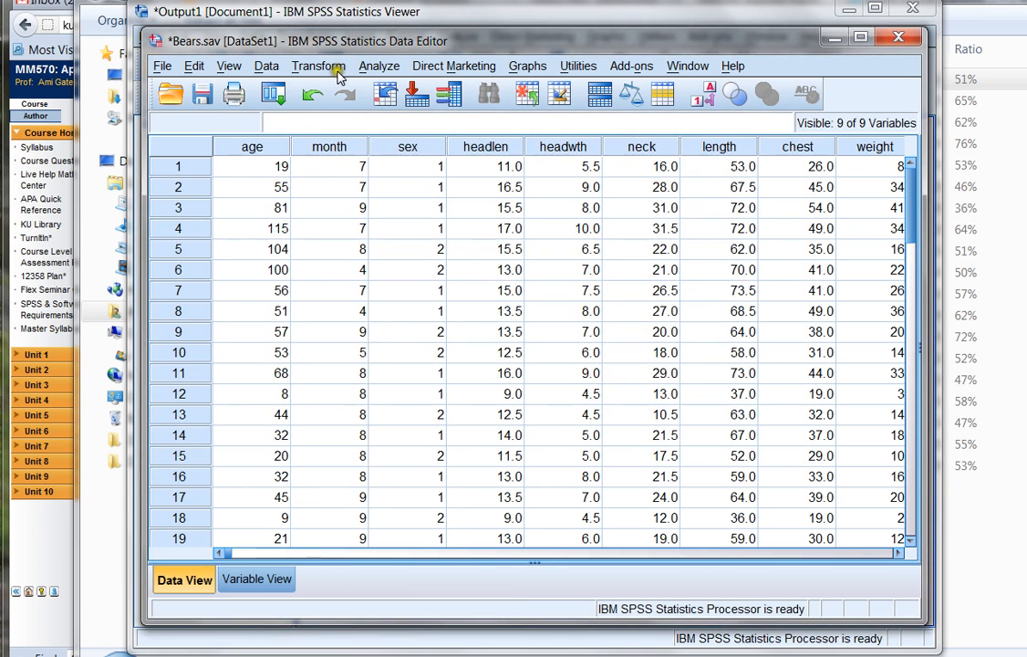
click(378, 66)
mouse_move(435, 111)
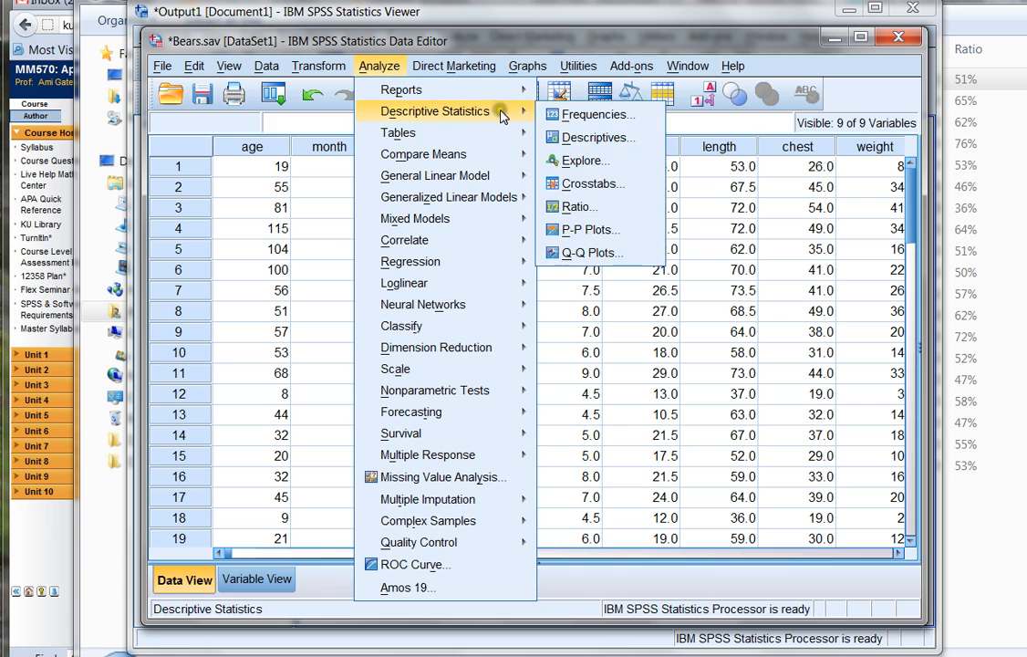
- Start Frequencies and add Length of Head and Length of body as analysis variables
click(646, 116)
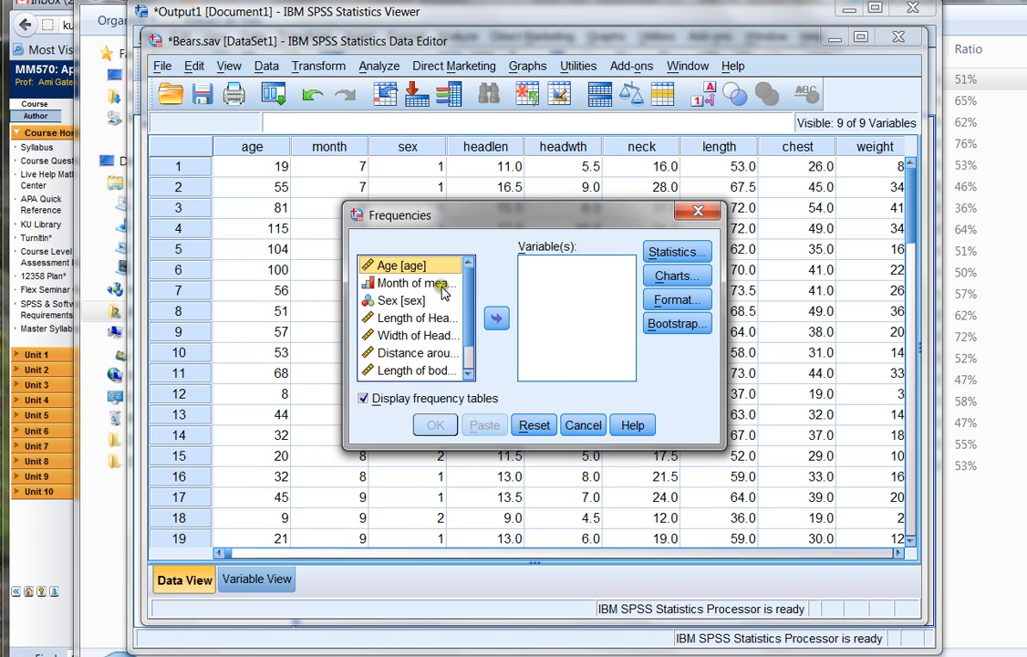
click(402, 318)
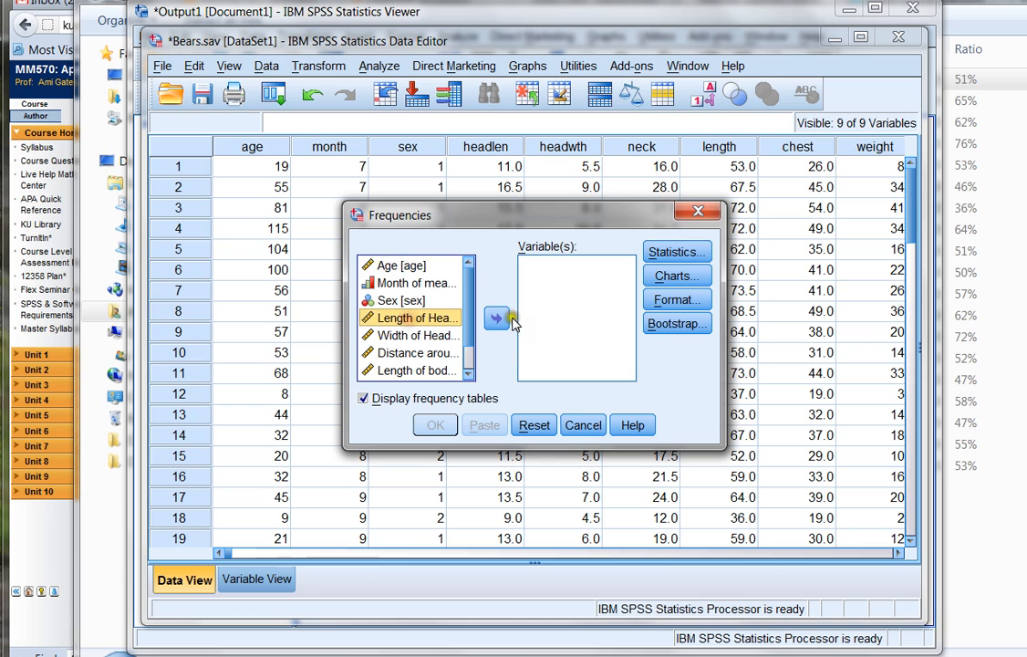
click(497, 318)
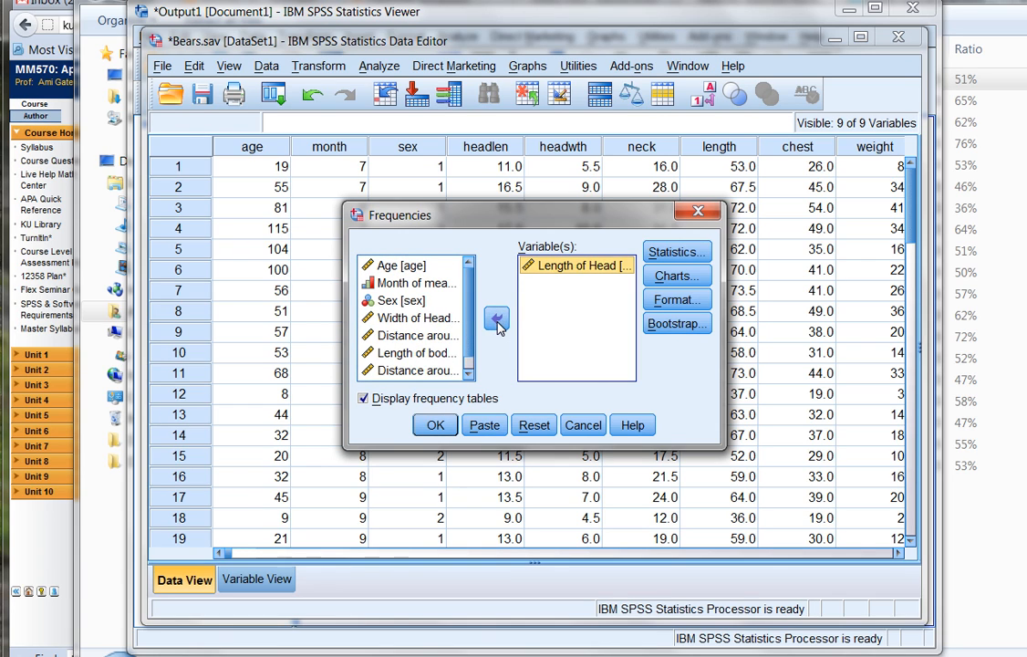
click(415, 352)
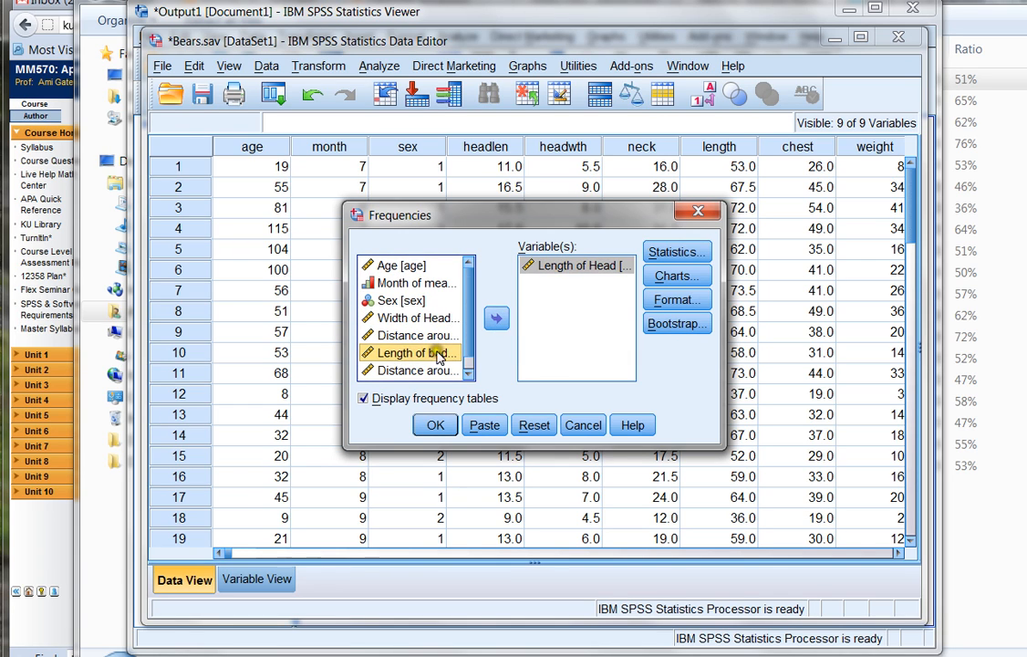
click(499, 322)
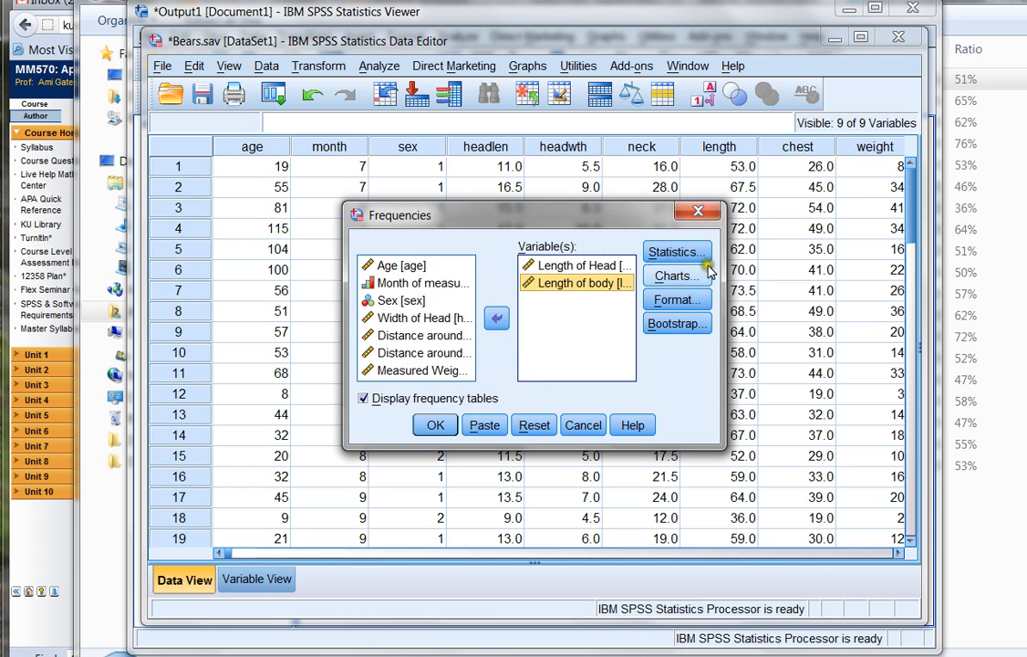
- Request mean, median, mode, standard deviation and variance in the Frequencies statistics options
click(675, 252)
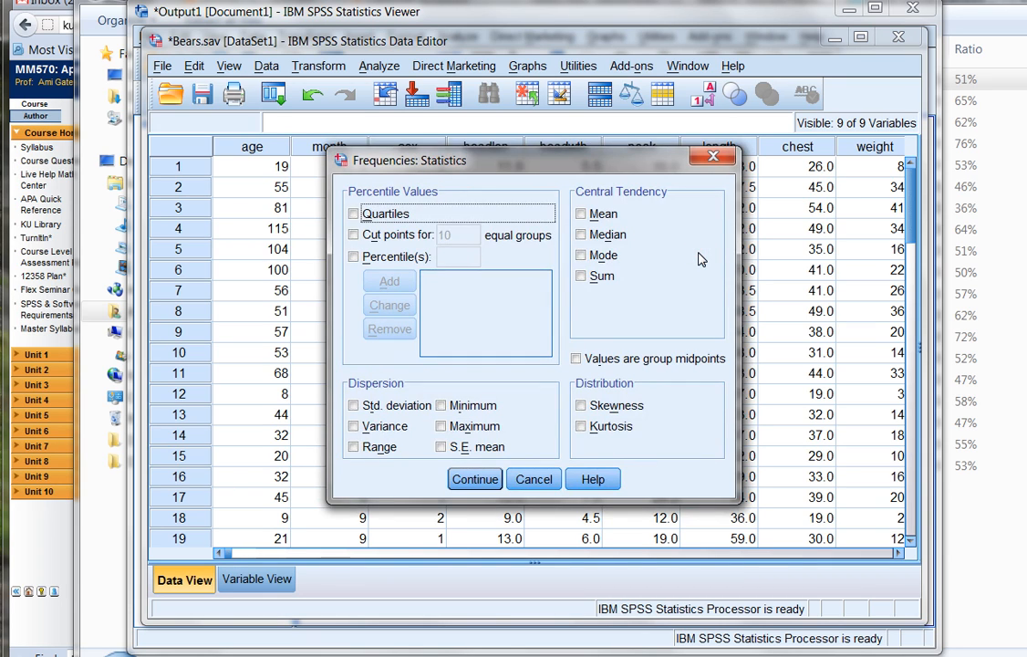
click(581, 213)
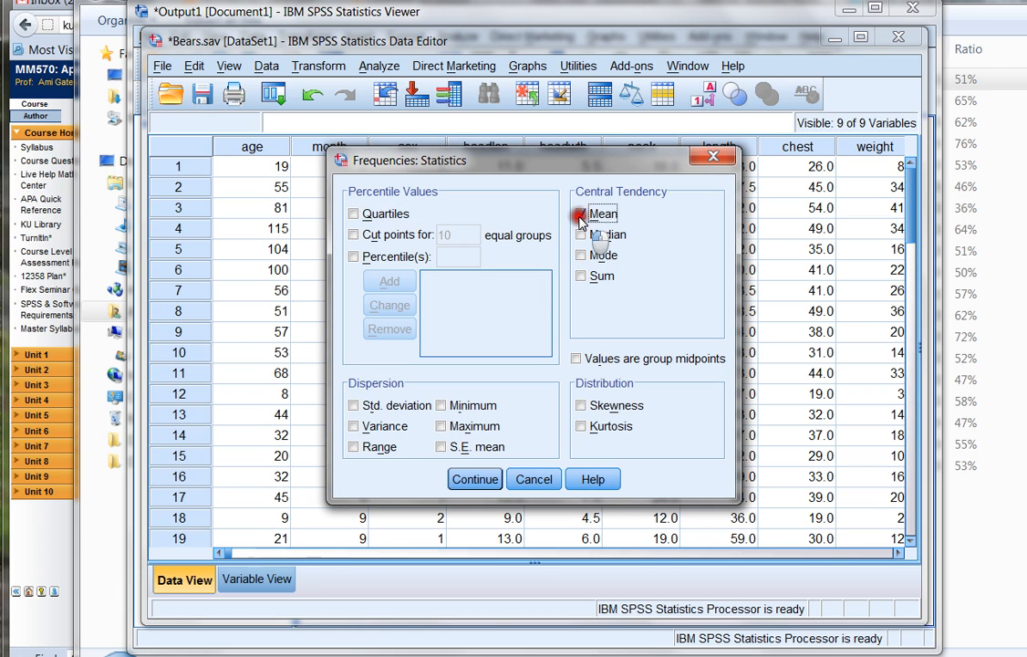
click(581, 234)
click(582, 256)
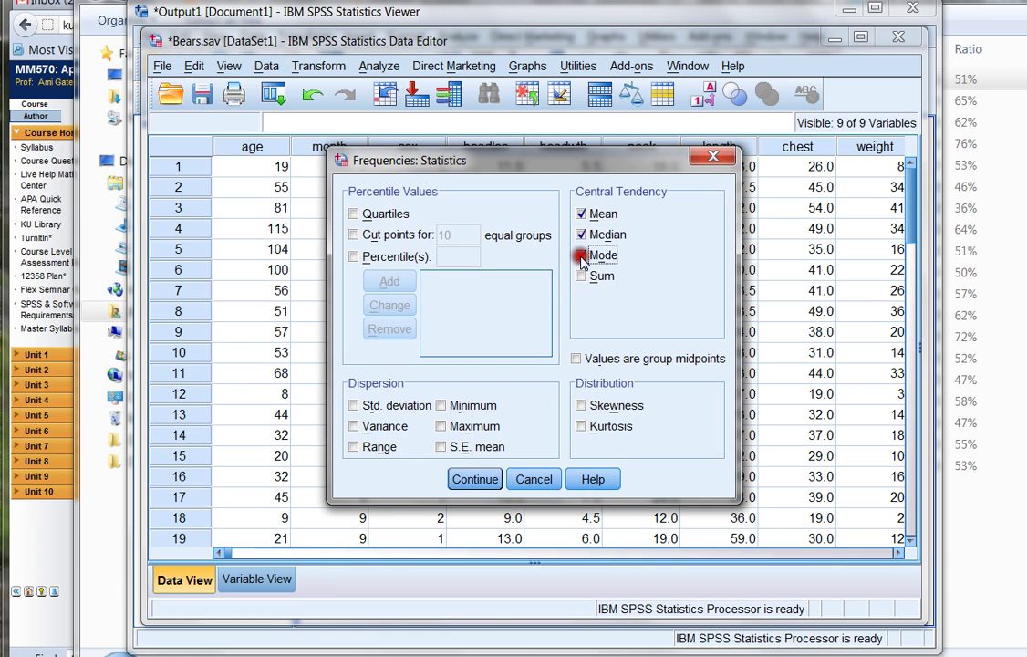
click(354, 405)
click(354, 426)
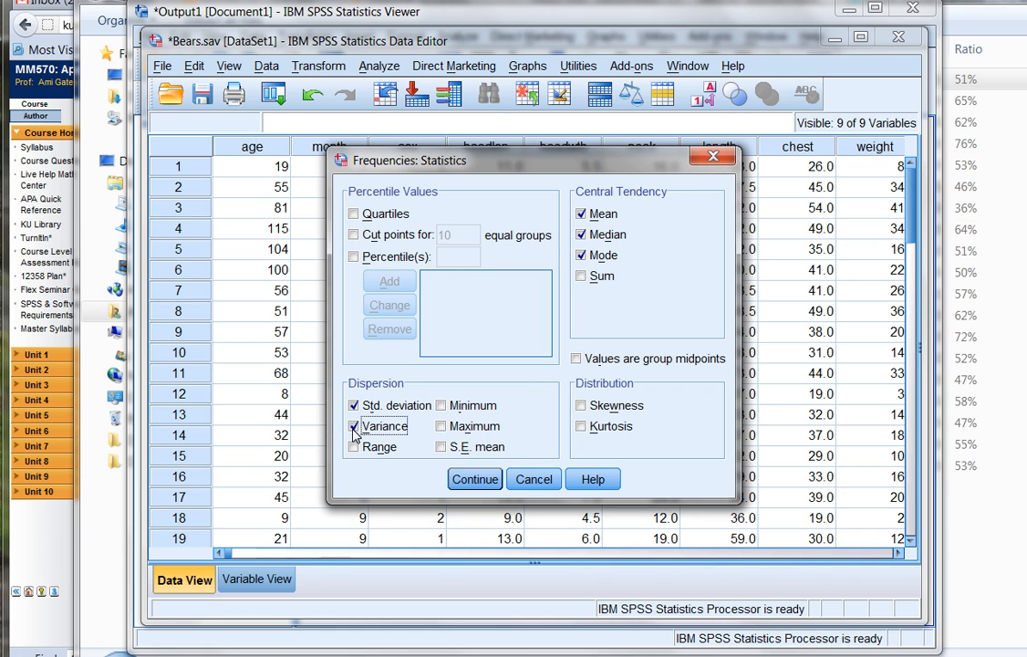
click(474, 479)
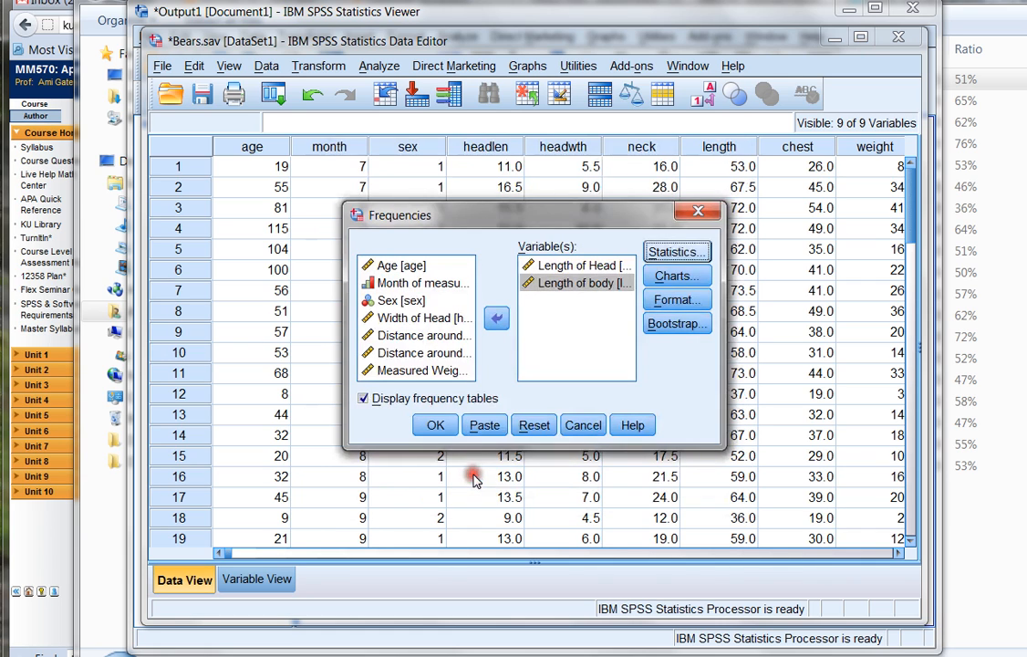
- Request bar charts for the frequencies and run the analysis
click(677, 275)
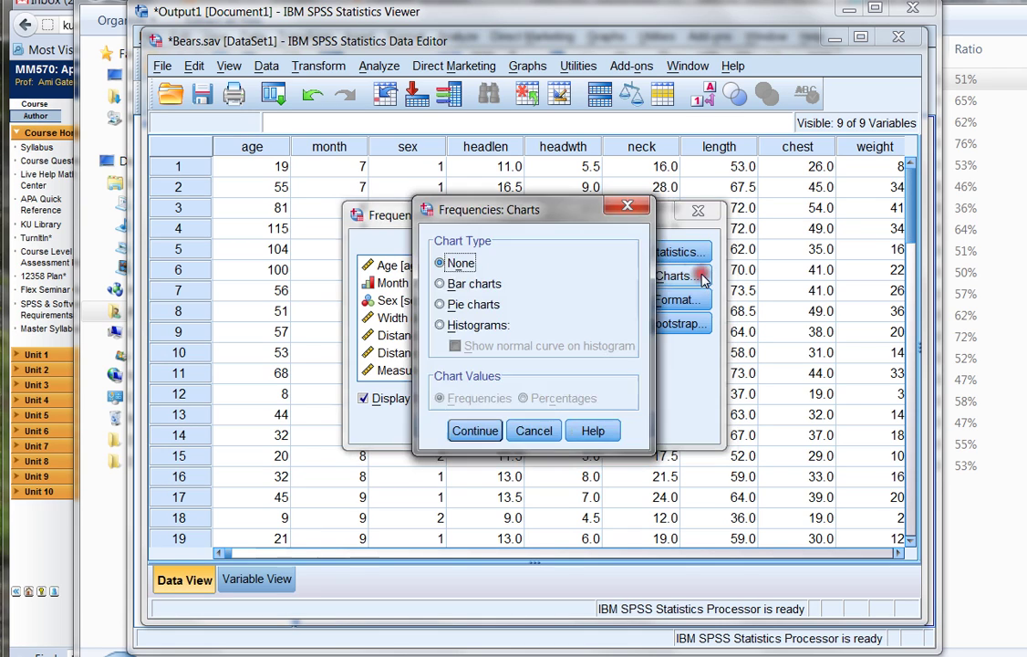
click(440, 284)
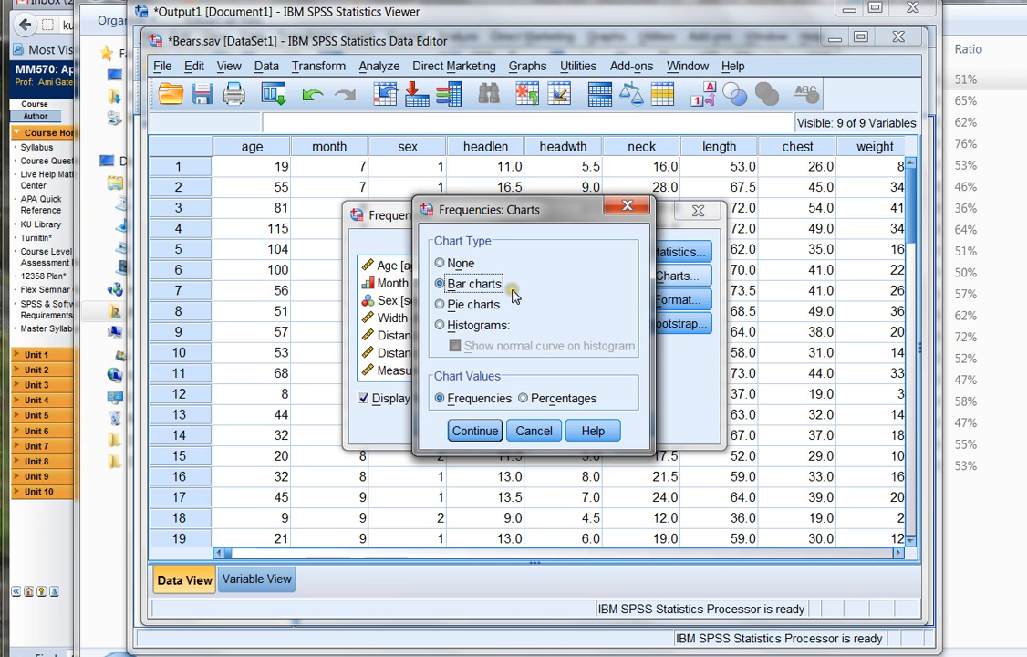
click(476, 431)
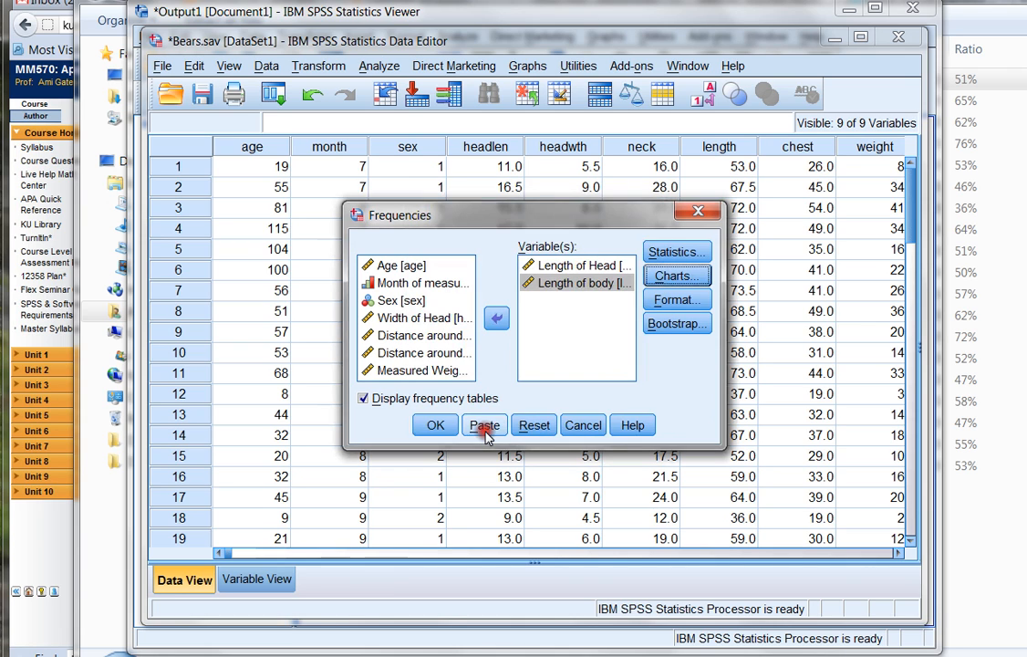
click(435, 426)
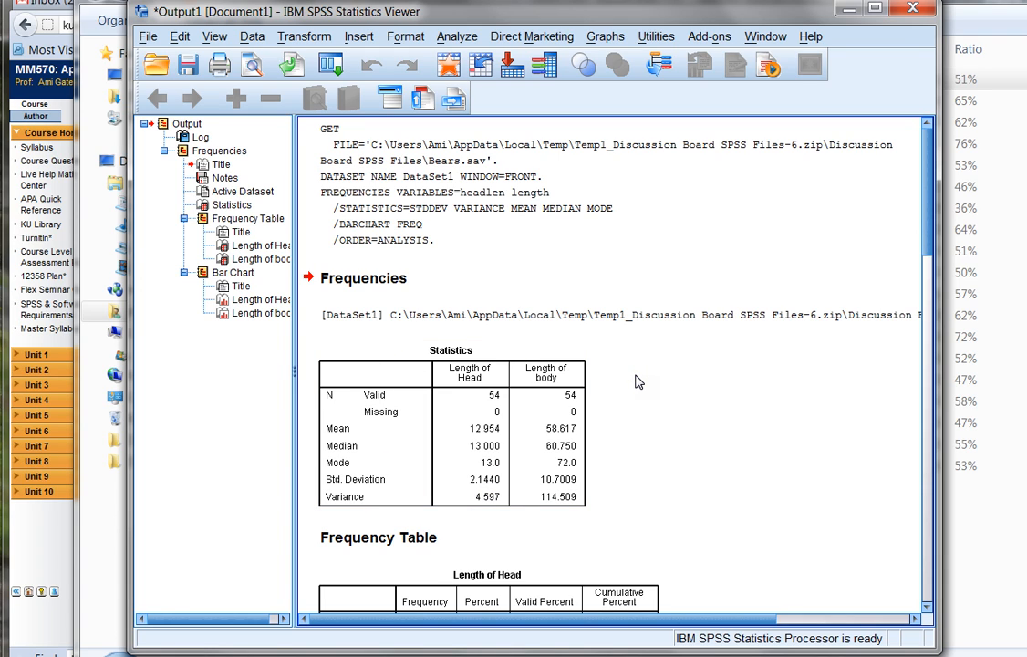
- Copy Special the Statistics table as Image (JPG, PNG) only, dropping Plain Text, Rich Text and Excel formats
right_click(450, 402)
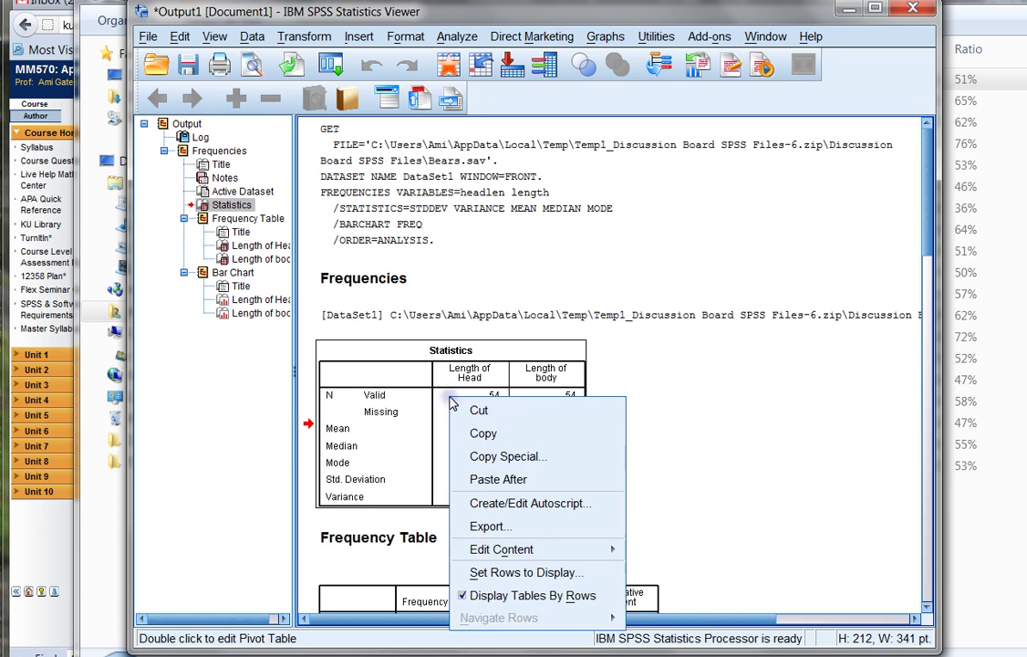
click(561, 461)
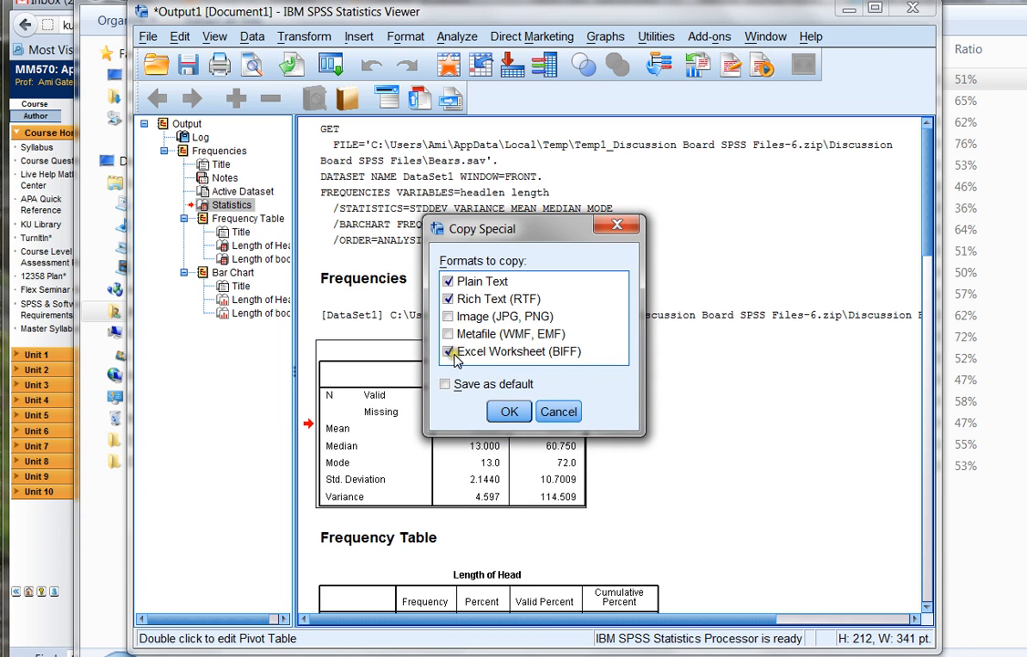
click(448, 351)
click(448, 298)
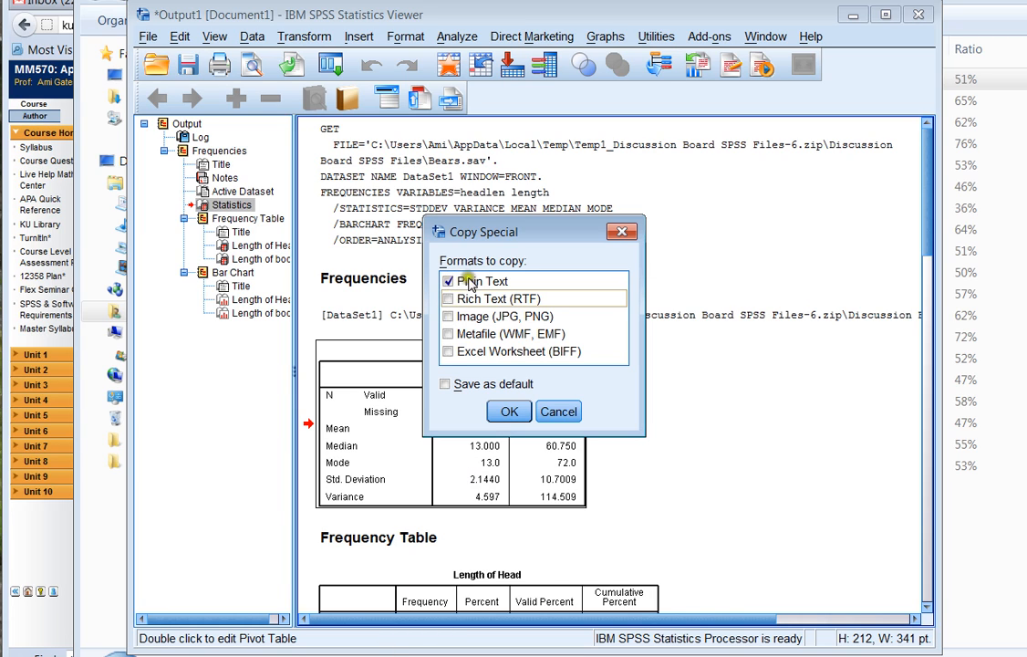
click(448, 282)
click(448, 316)
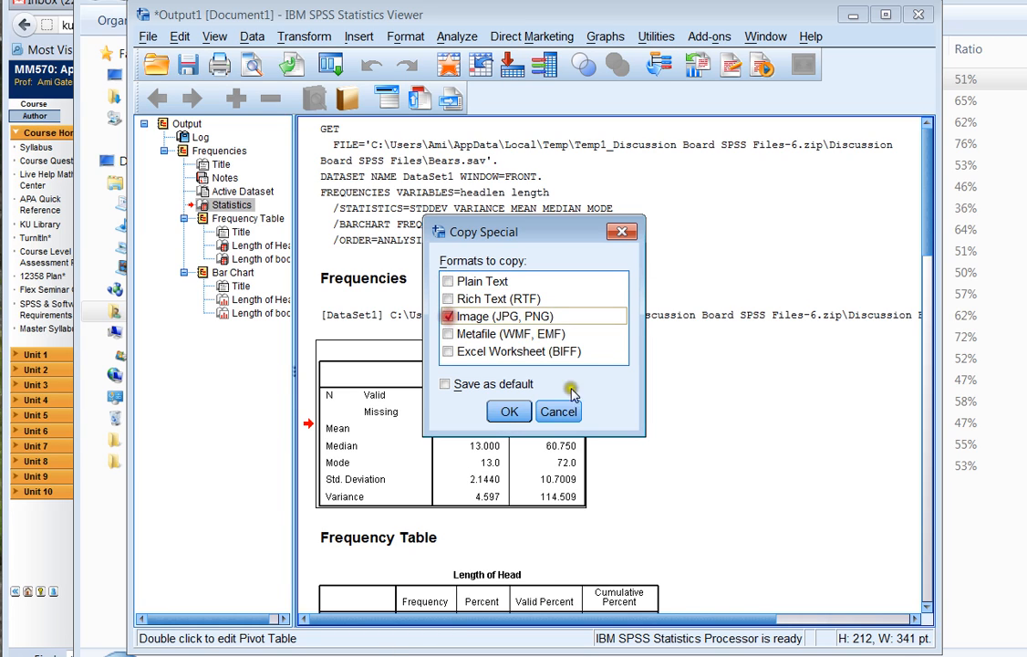
click(509, 412)
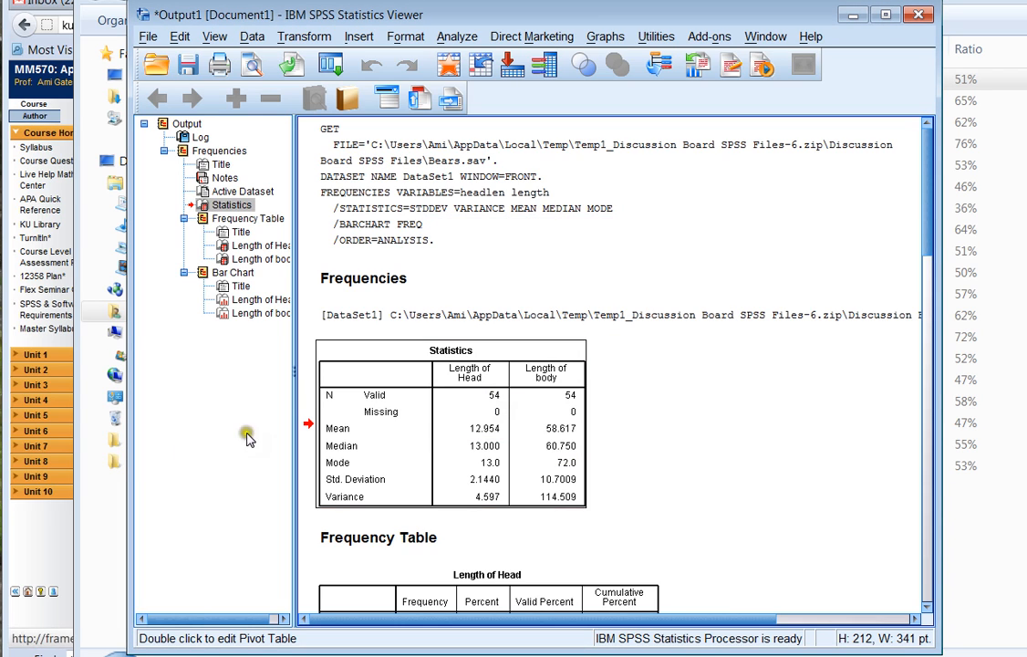
- Start a blank Word document and paste the Statistics table with Keep Source Formatting
key(super)
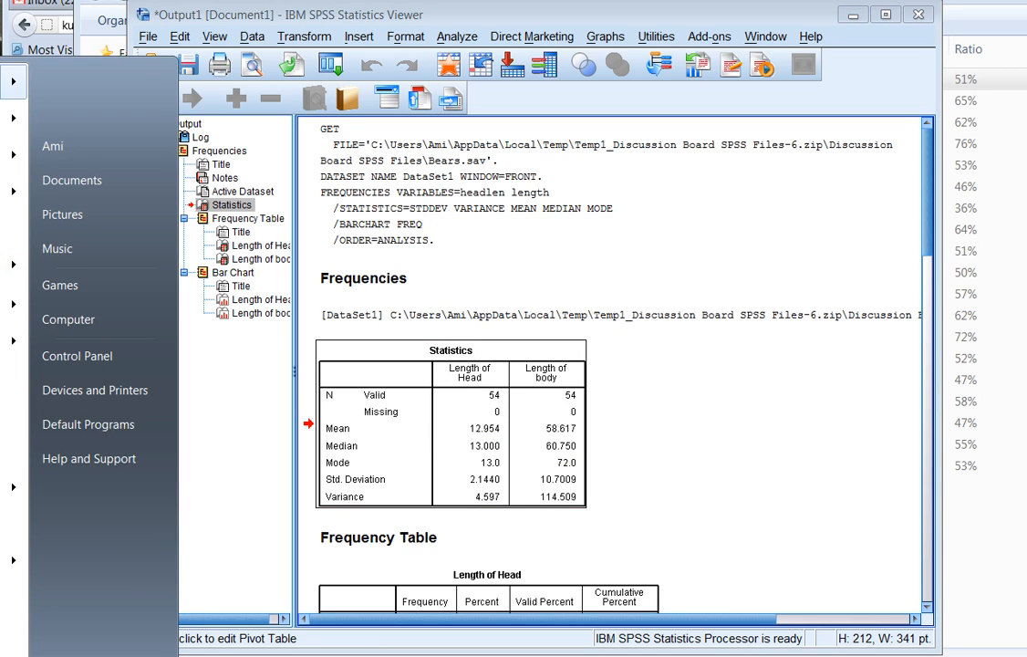
click(12, 80)
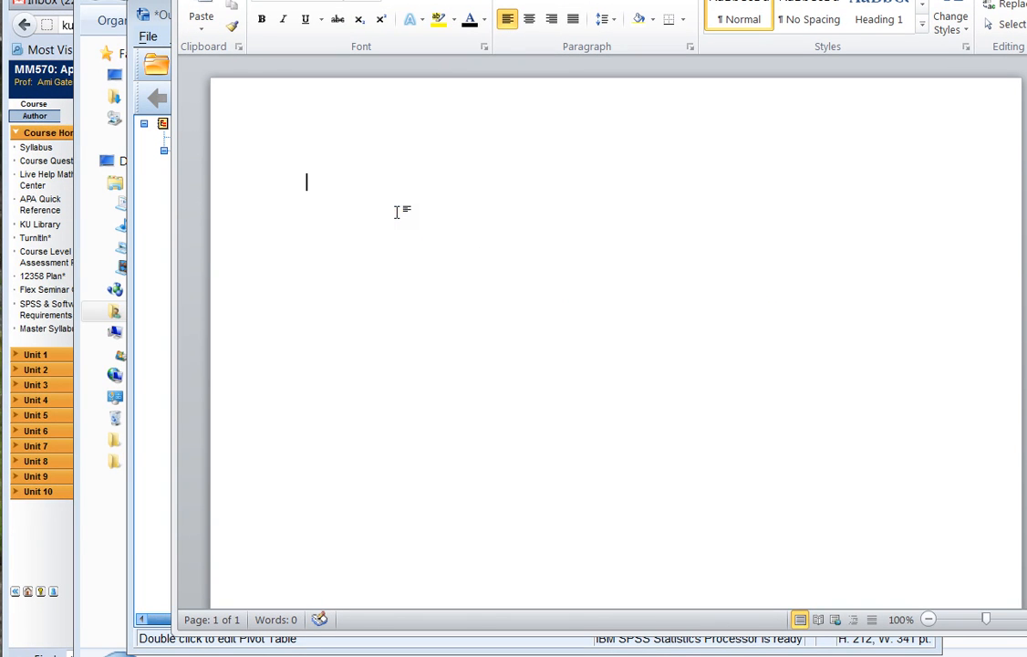
click(397, 212)
right_click(398, 211)
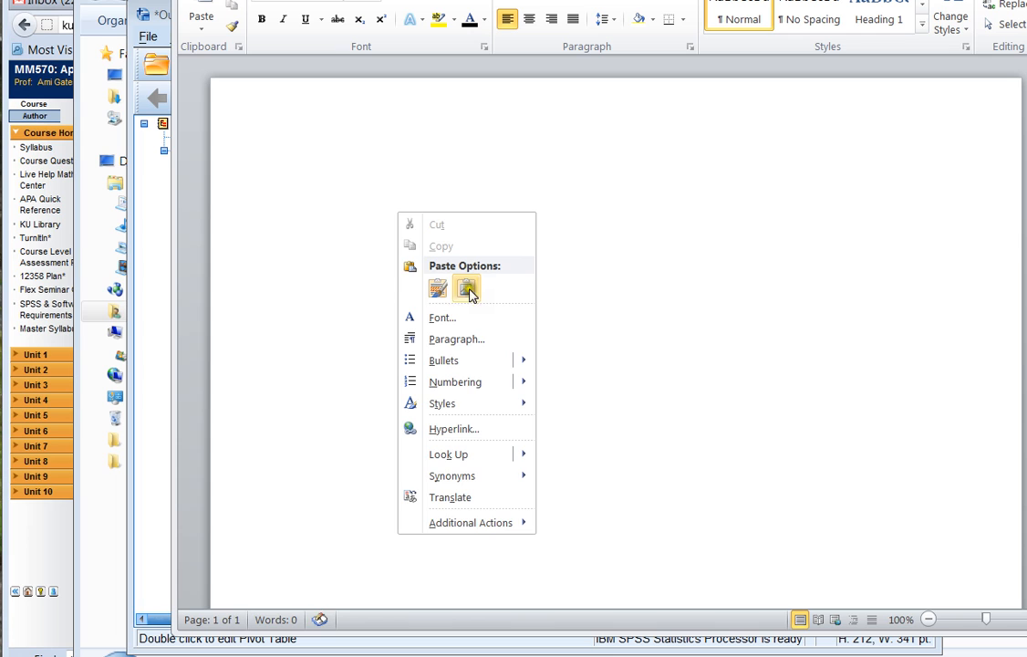
click(469, 291)
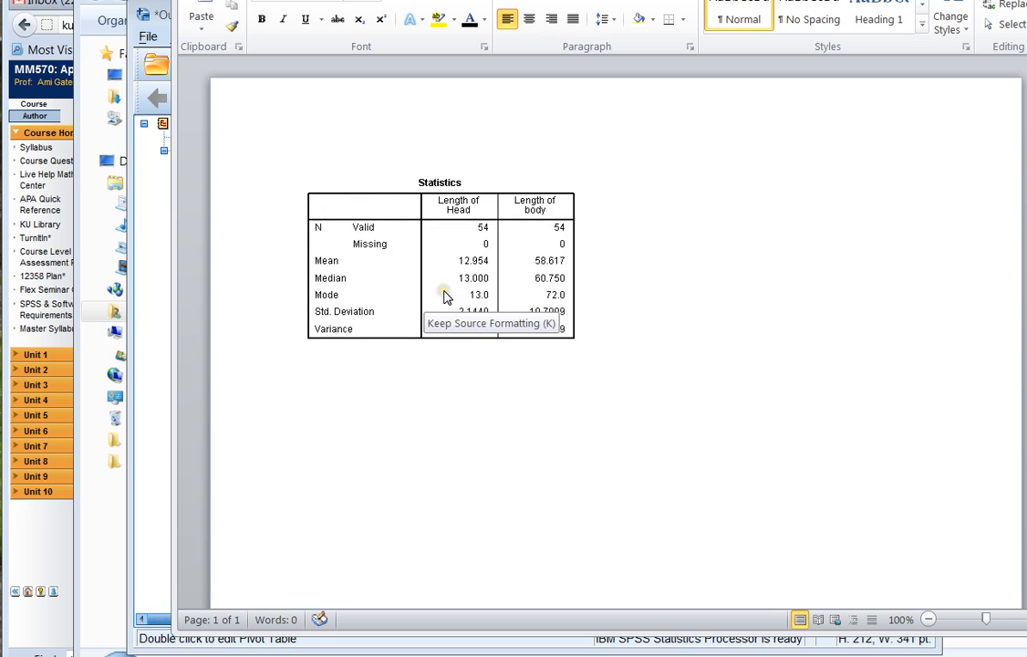
click(442, 291)
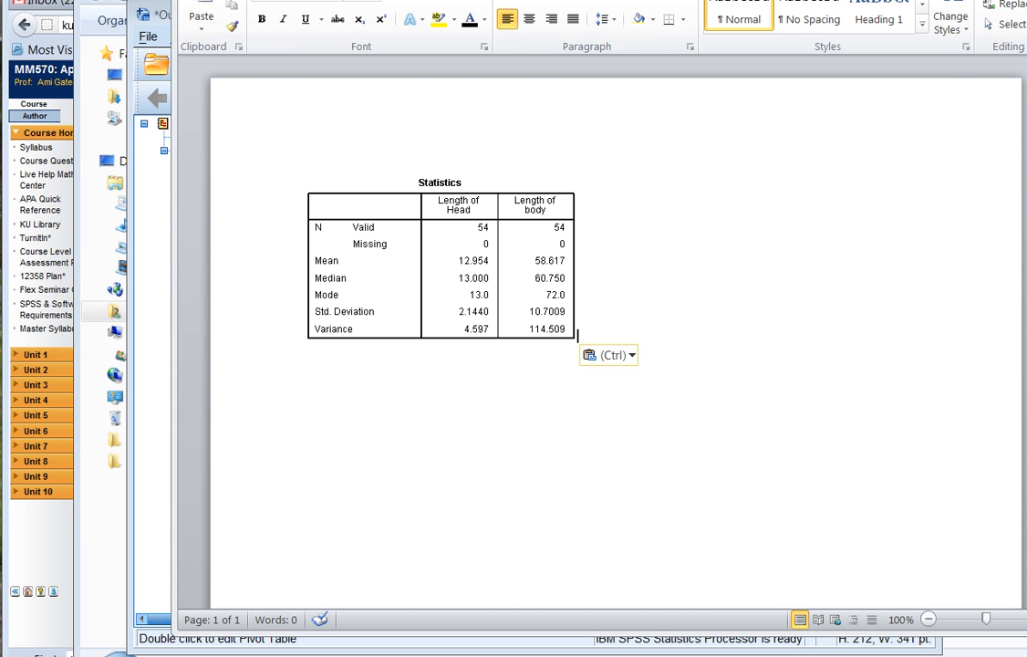
- Switch back to the SPSS Output Viewer showing the frequency tables and bar charts
key(alt+Tab)
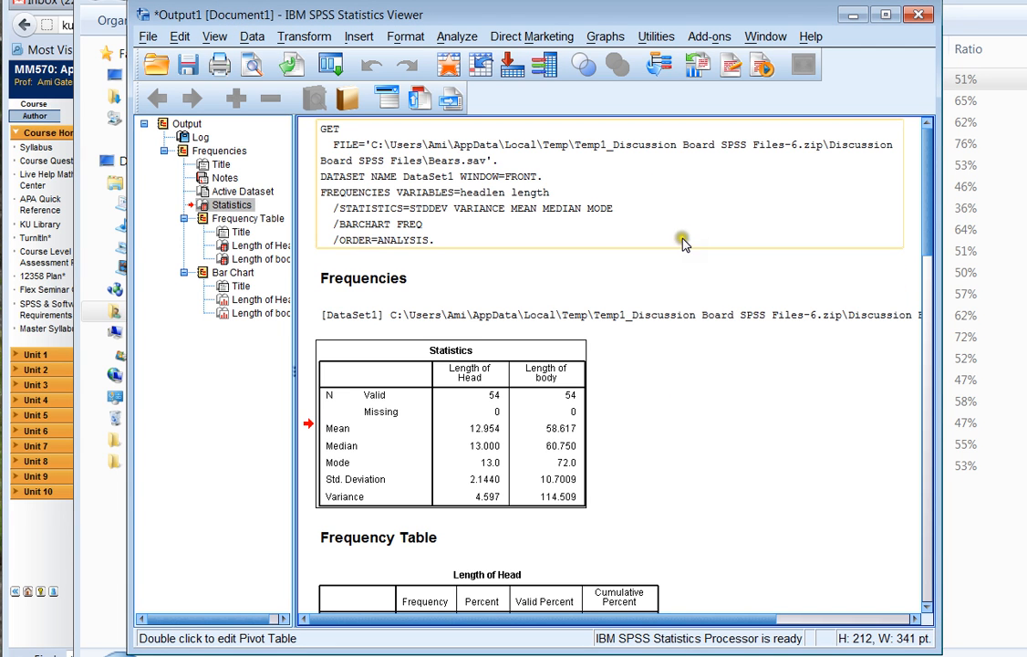
scroll(748, 384, down, 5)
scroll(748, 383, down, 3)
scroll(753, 390, down, 5)
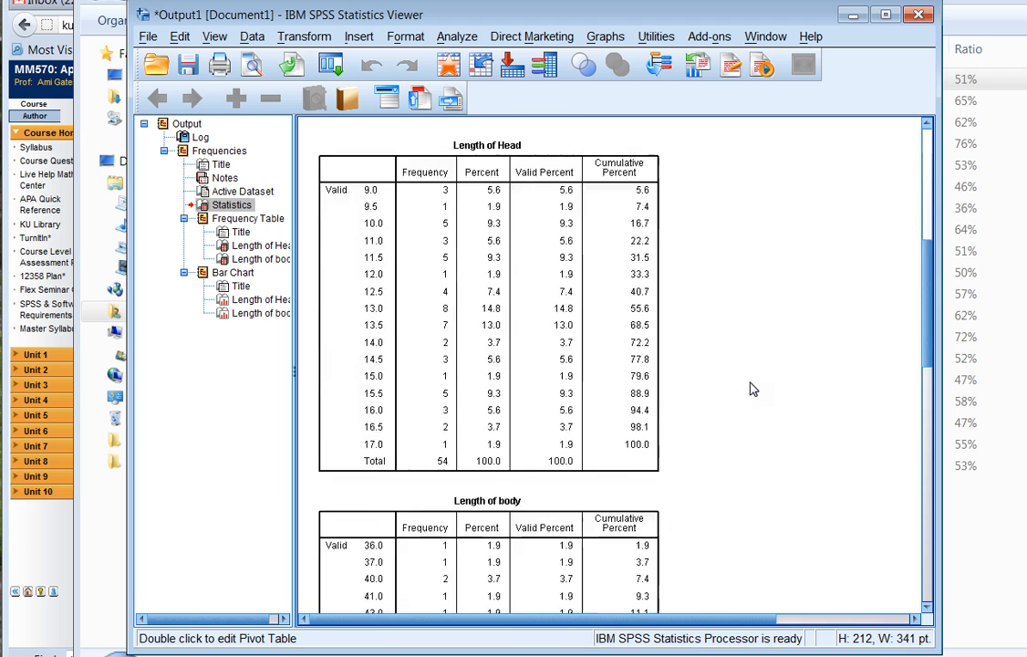
scroll(753, 390, down, 5)
scroll(753, 390, down, 5)
scroll(753, 389, down, 5)
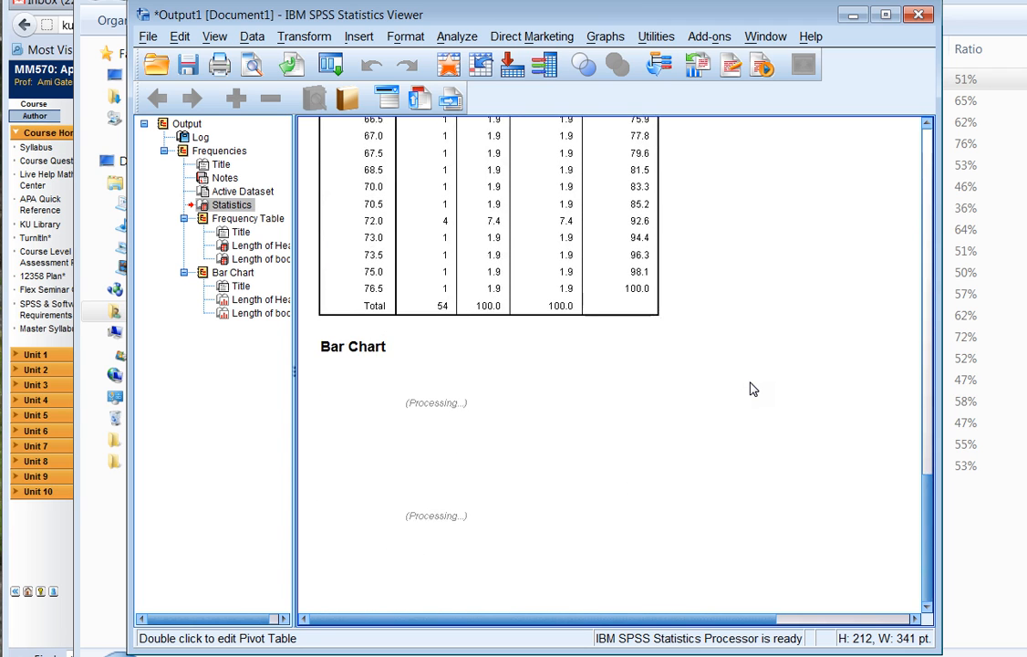
scroll(753, 390, down, 3)
scroll(753, 389, down, 3)
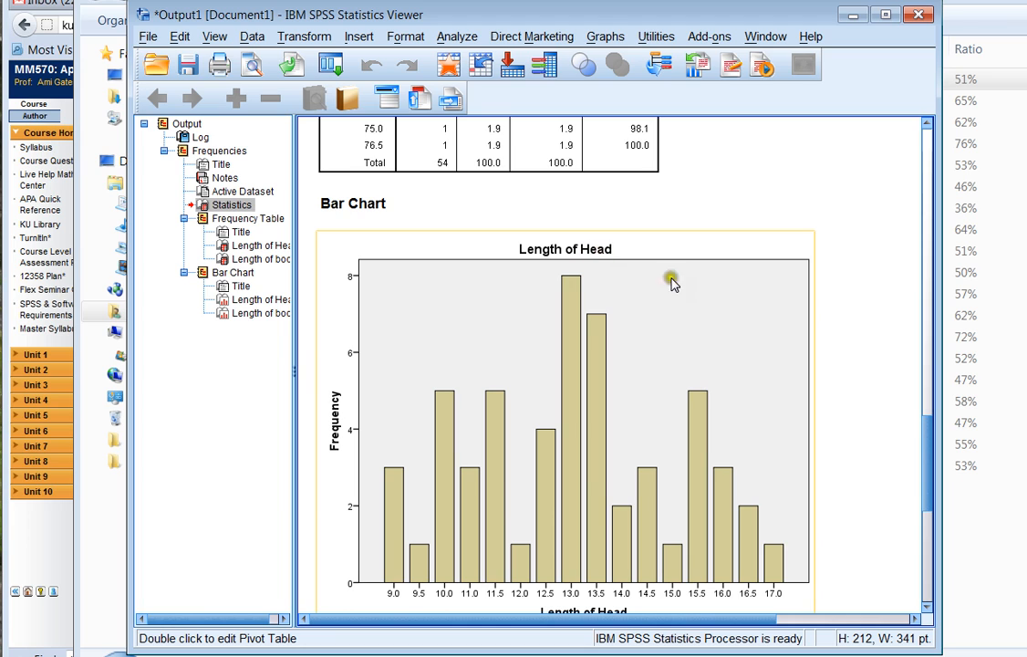
scroll(672, 282, down, 3)
scroll(694, 292, down, 3)
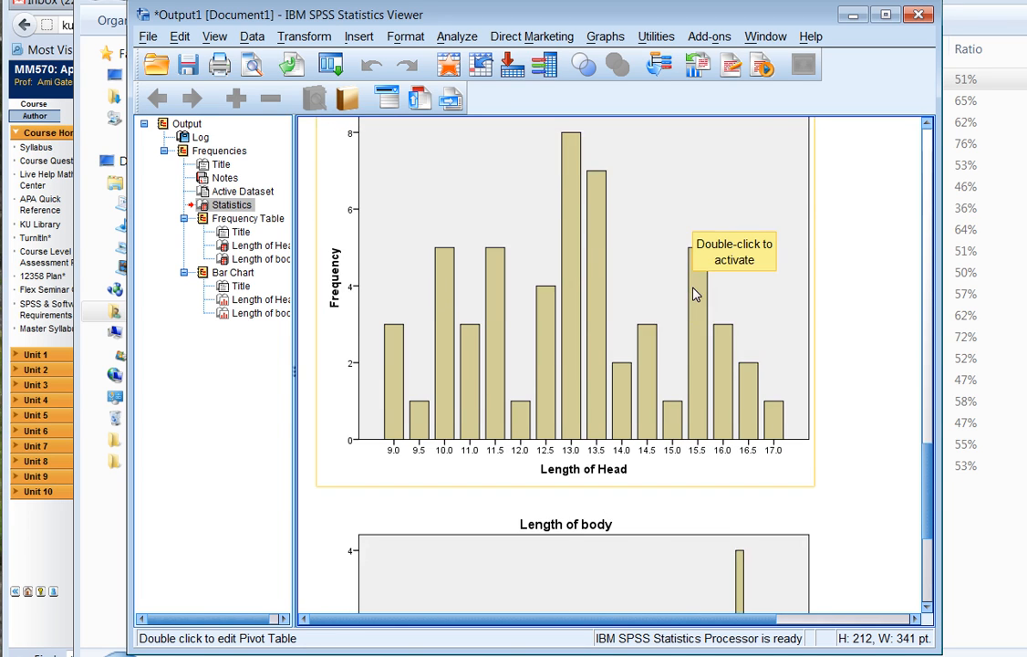
scroll(693, 292, down, 3)
scroll(693, 292, down, 3)
scroll(693, 292, down, 2)
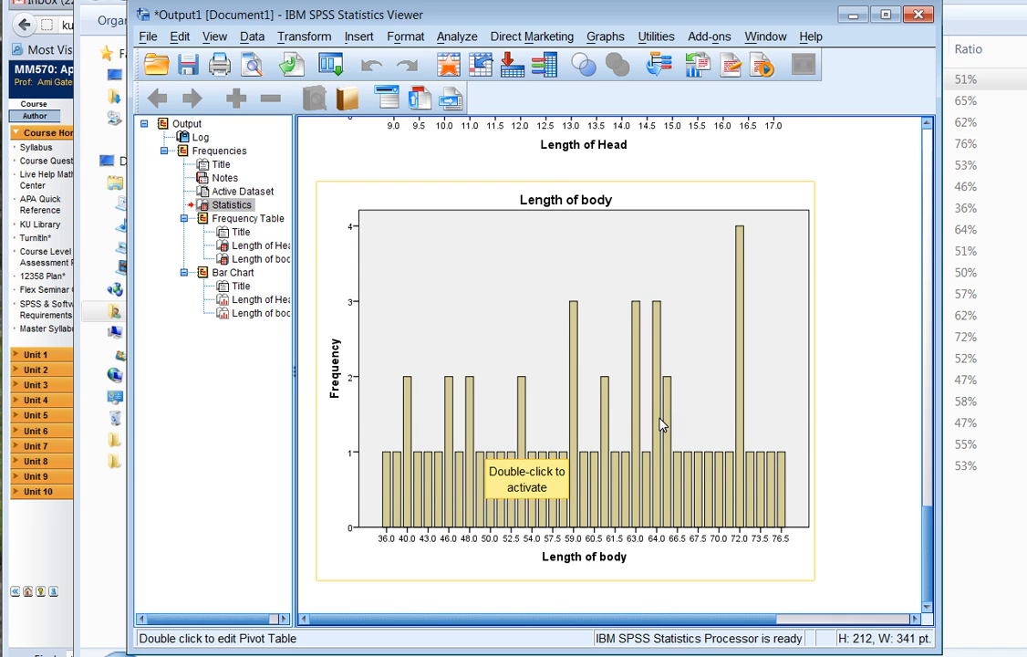
scroll(663, 425, up, 3)
scroll(662, 425, up, 2)
scroll(663, 425, up, 2)
scroll(666, 401, up, 1)
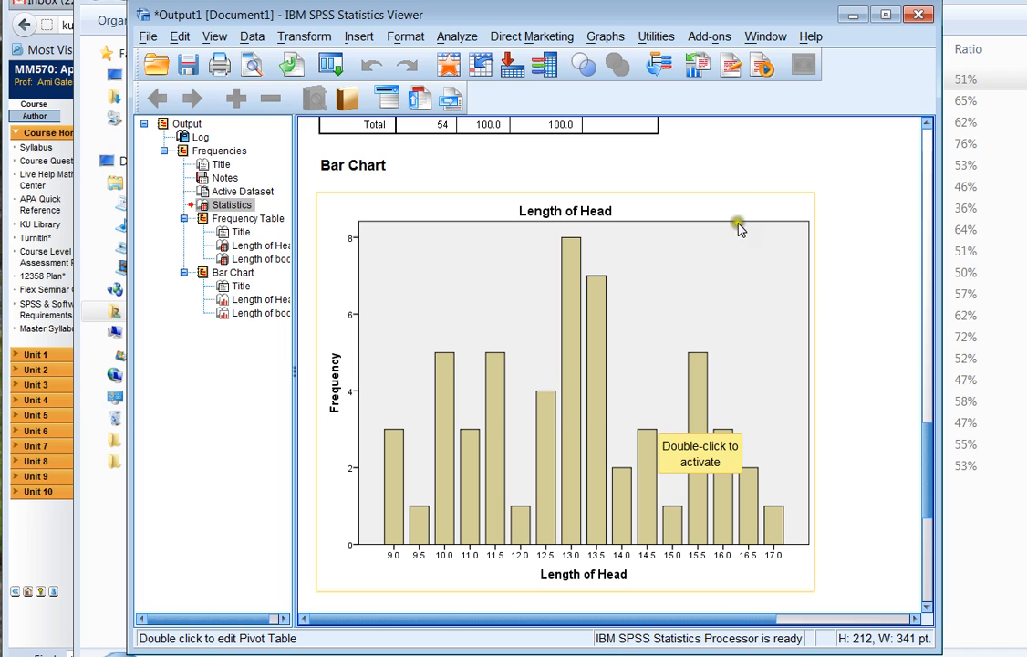
- Copy the Length of Head bar chart via Copy Special with only Image (JPG, PNG) checked
right_click(673, 262)
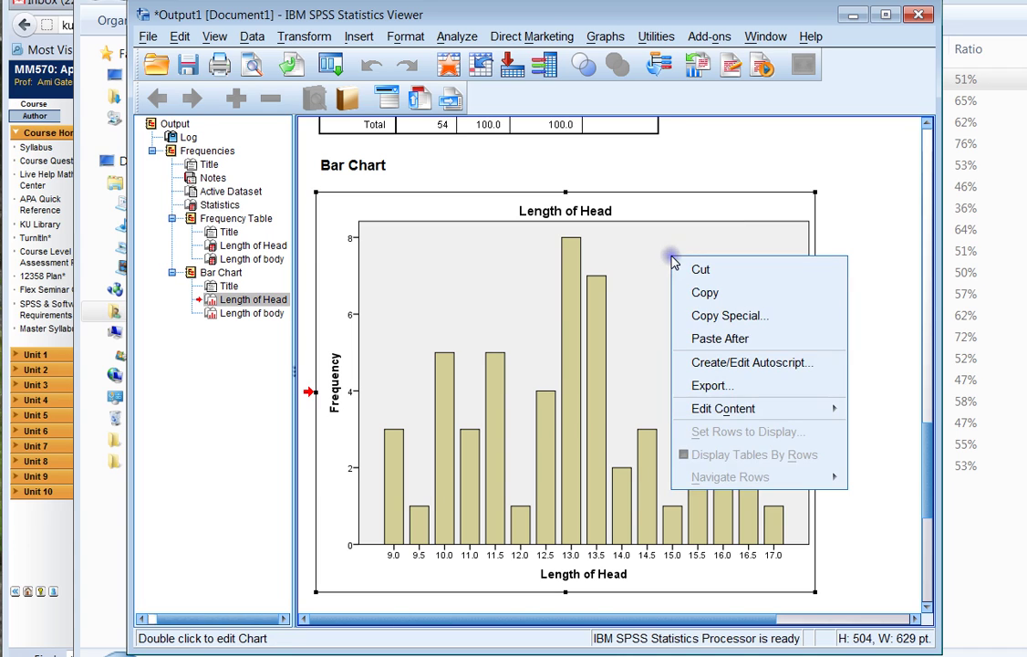
click(753, 319)
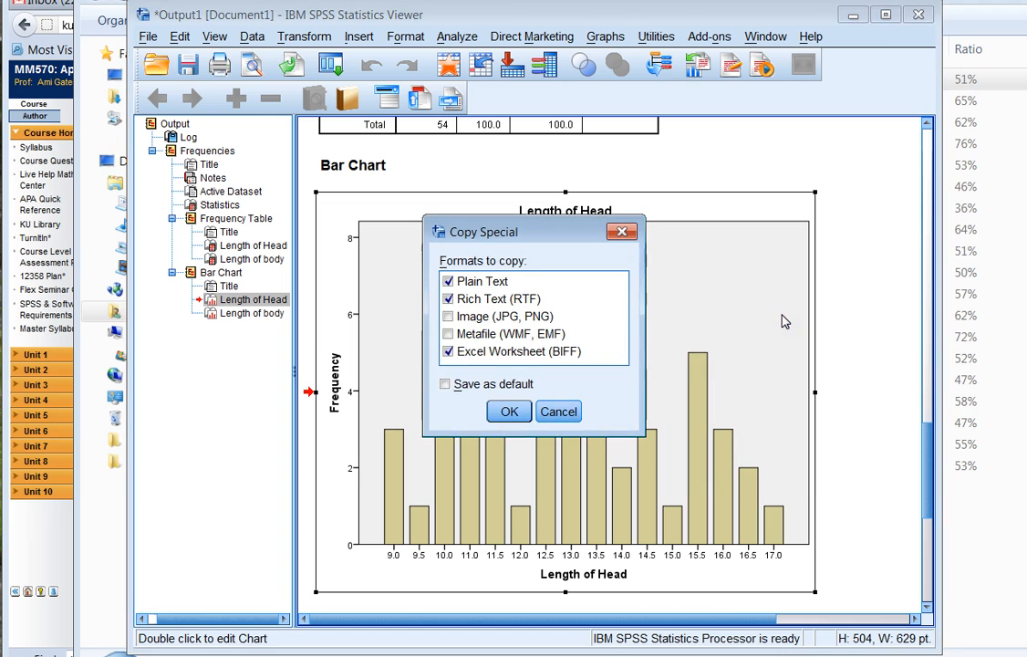
click(448, 316)
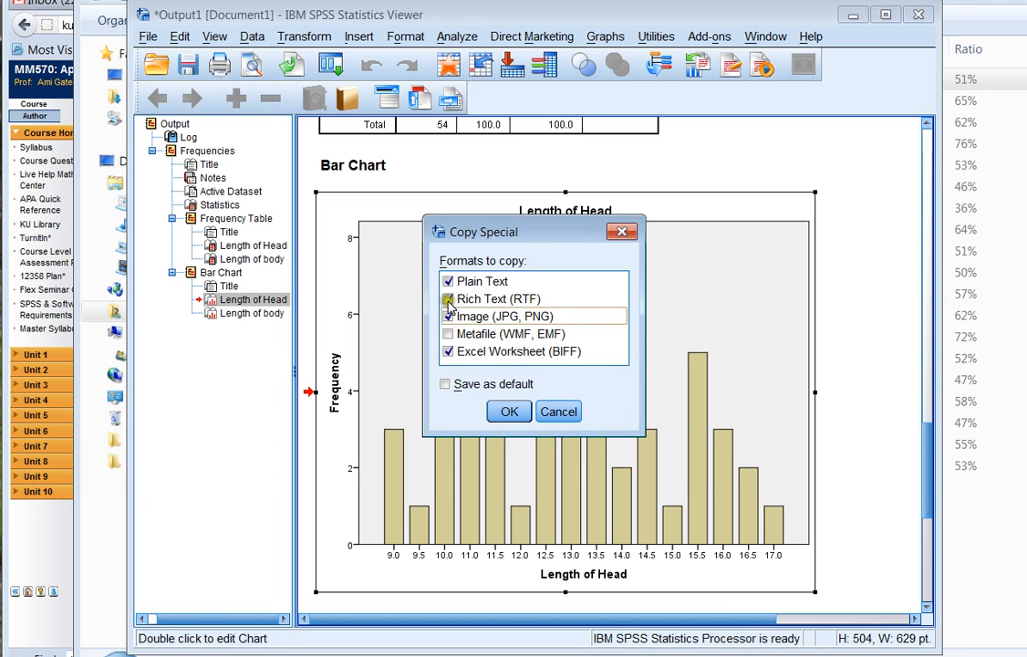
click(448, 298)
click(448, 351)
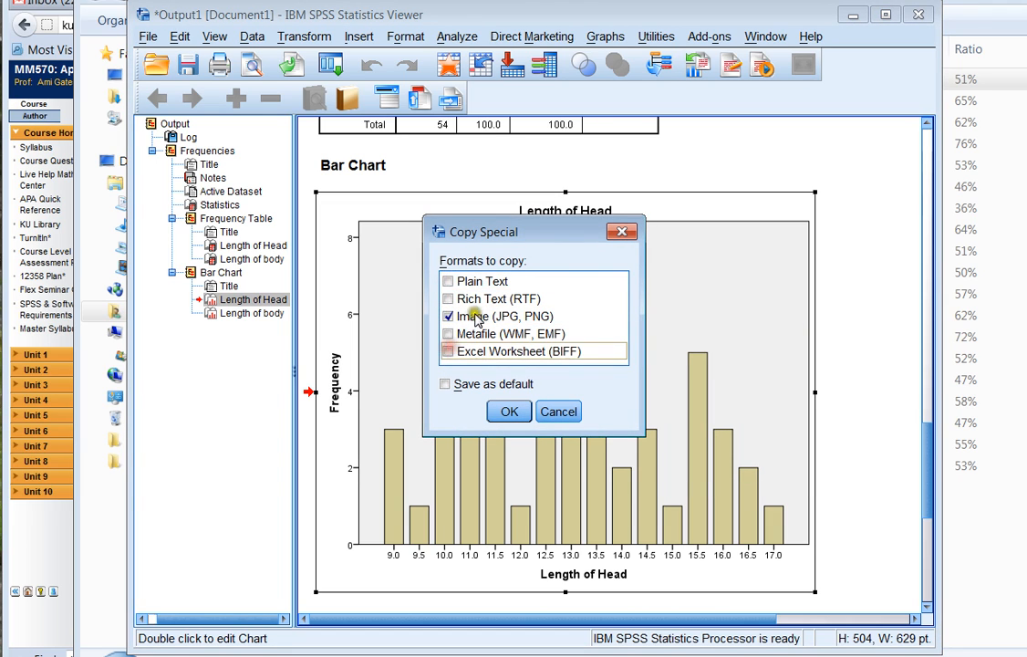
click(509, 412)
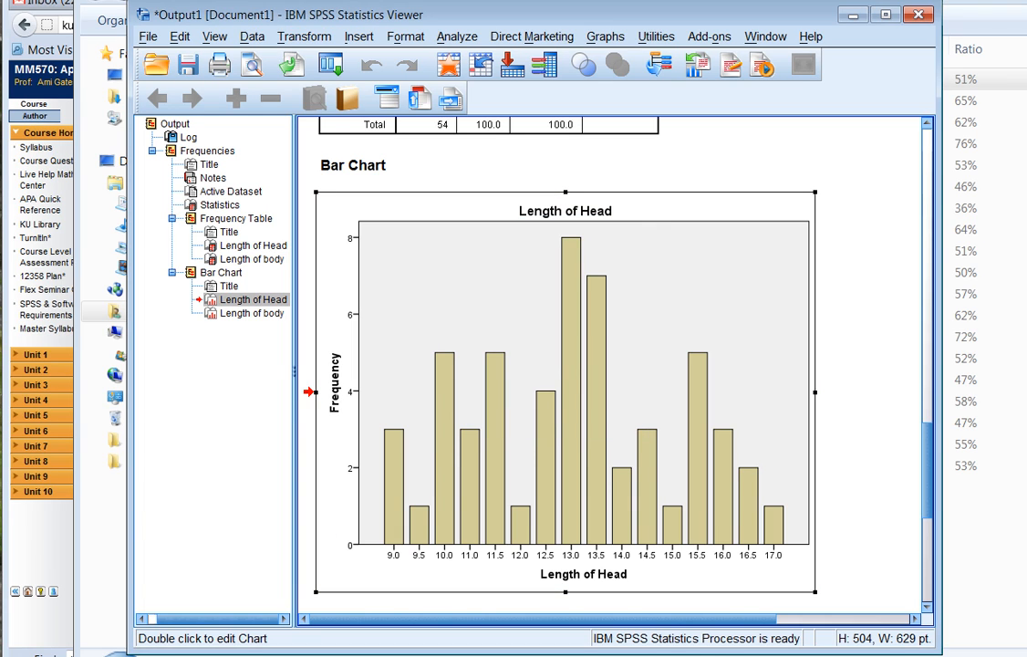
- Paste the Length of Head bar chart into the Word document with Keep Source Formatting
key(super)
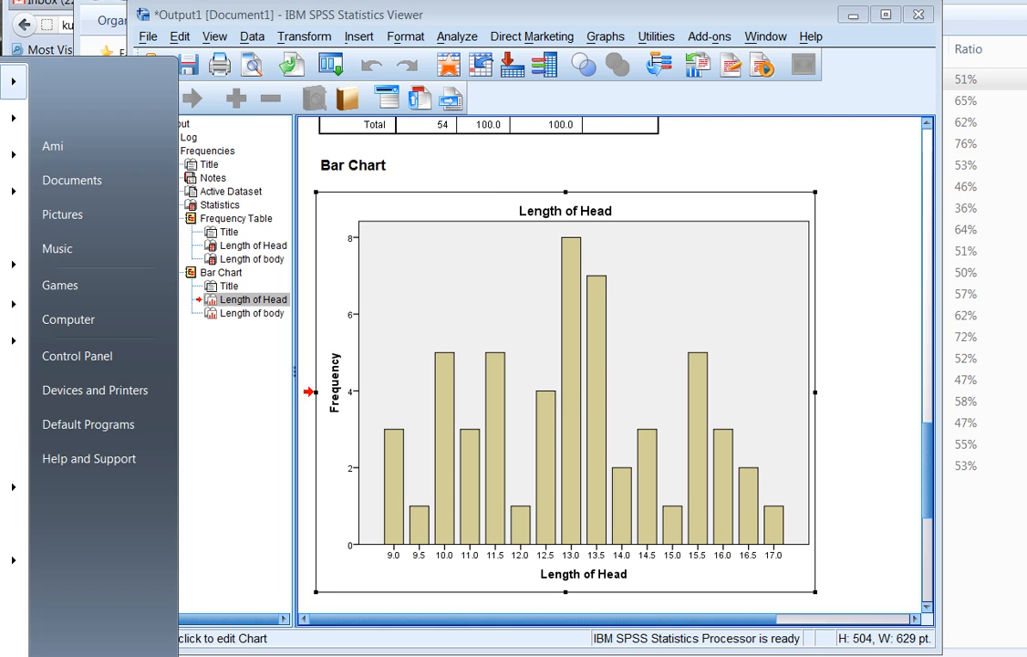
click(490, 198)
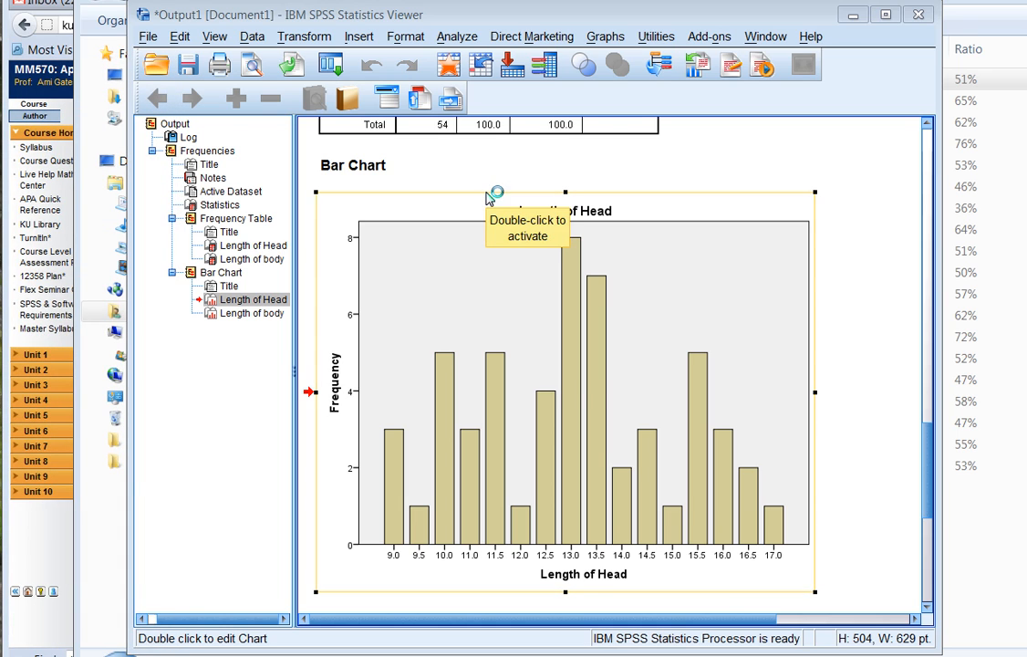
key(alt+Tab)
right_click(490, 198)
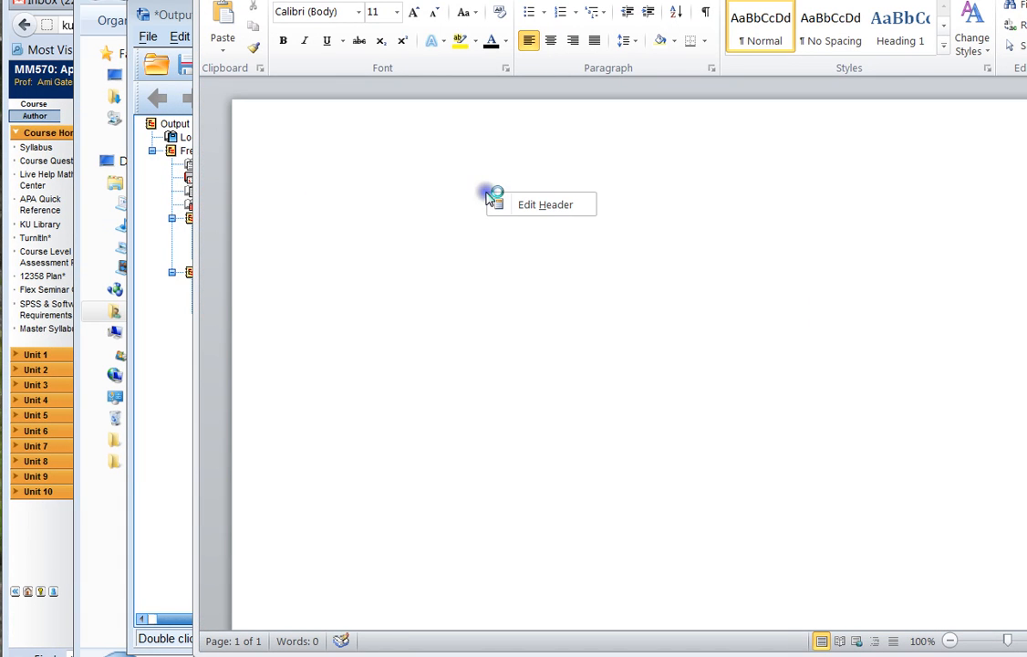
right_click(383, 197)
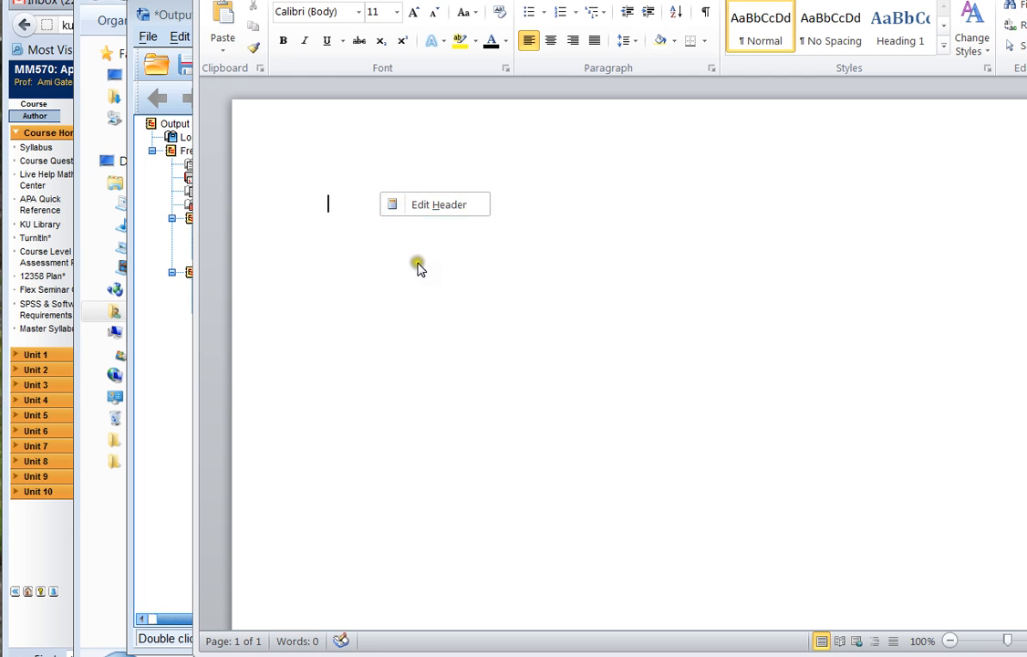
click(420, 269)
right_click(419, 265)
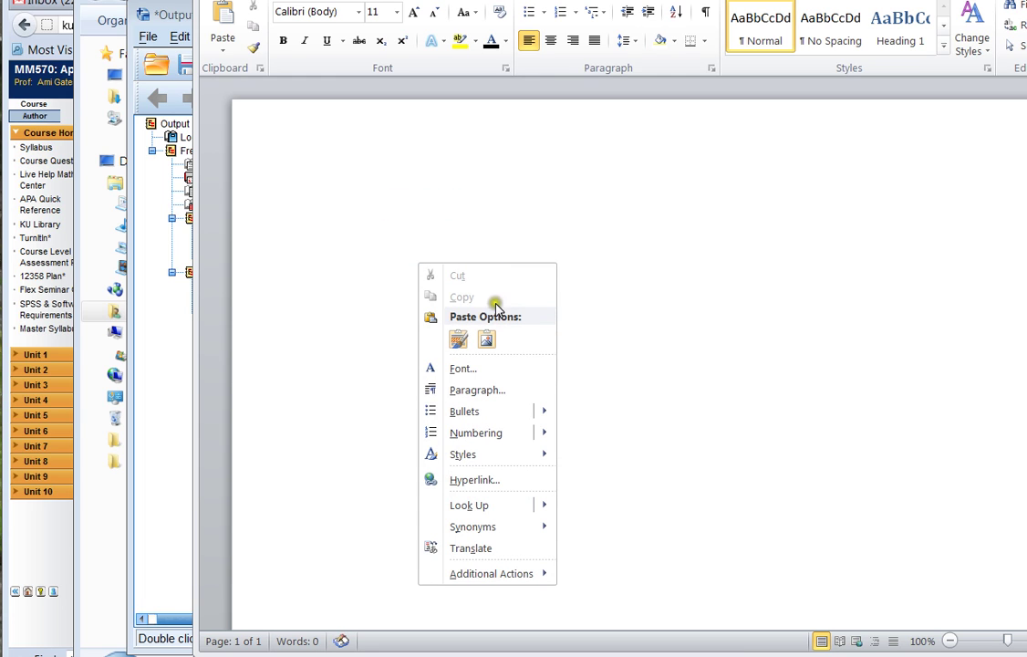
click(461, 340)
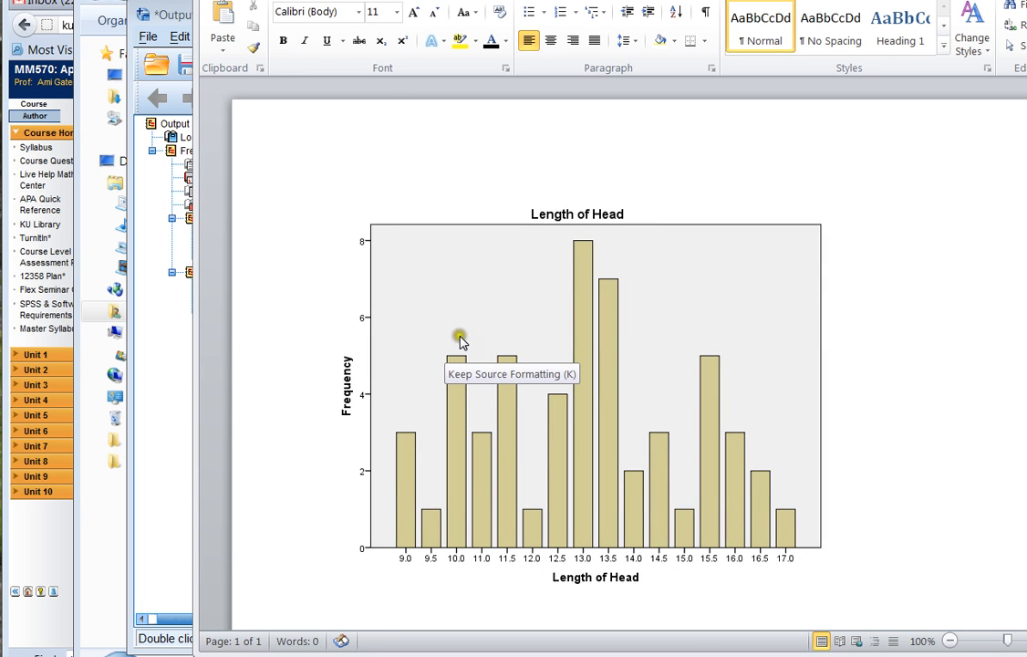
- Shrink the pasted chart by its corner handle and switch back to SPSS
click(386, 255)
drag(328, 195, 475, 294)
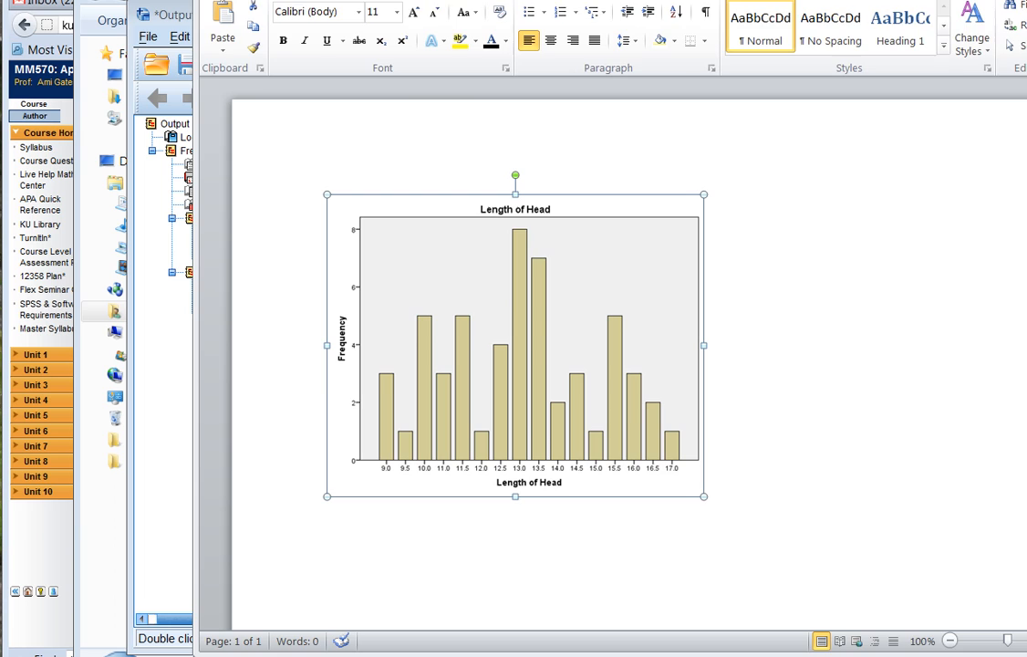
key(alt+Tab)
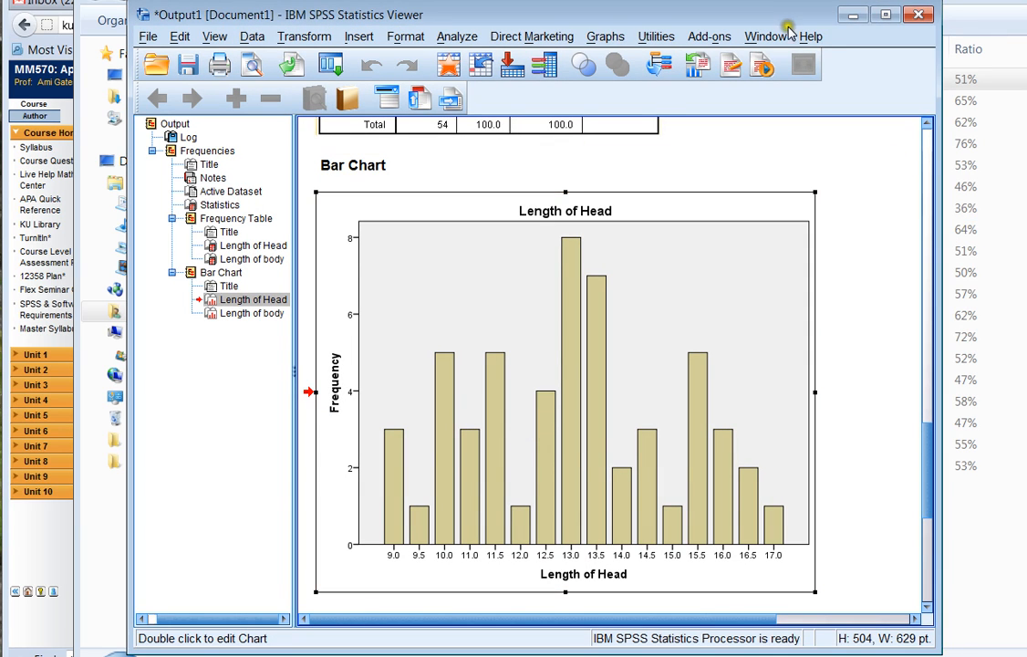
- Close the SPSS Viewer and Bears.sav Data Editor, answering the save-changes prompt
click(853, 14)
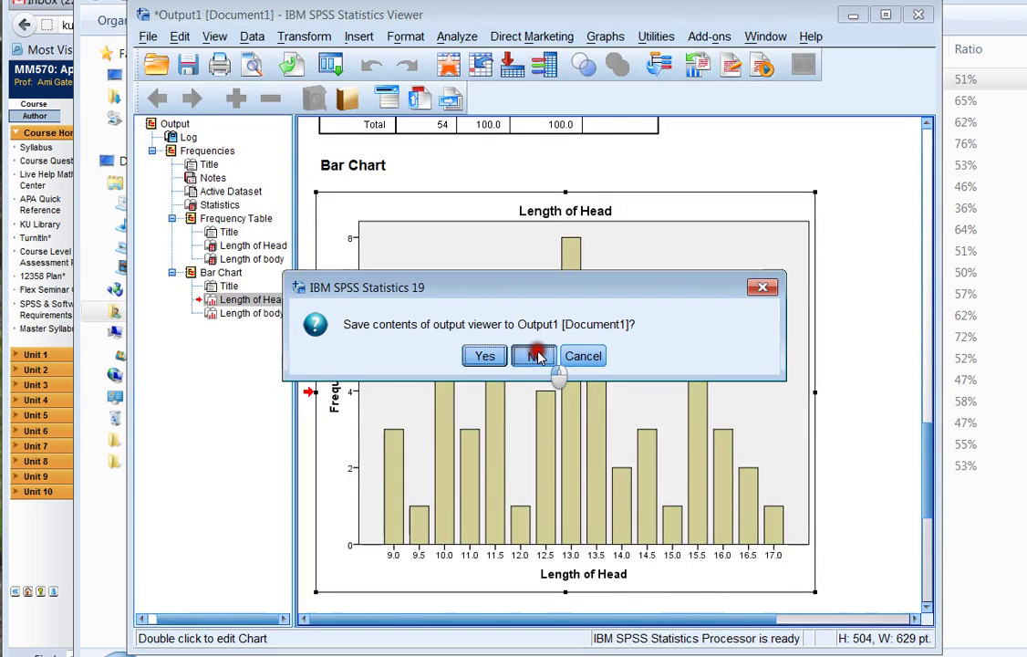
click(533, 360)
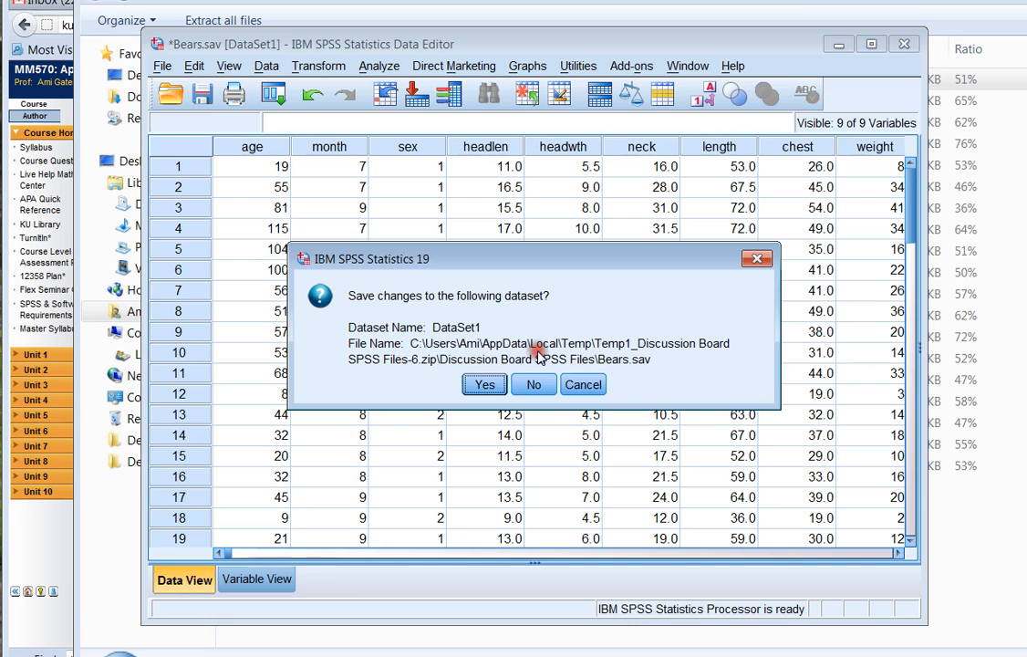
click(531, 383)
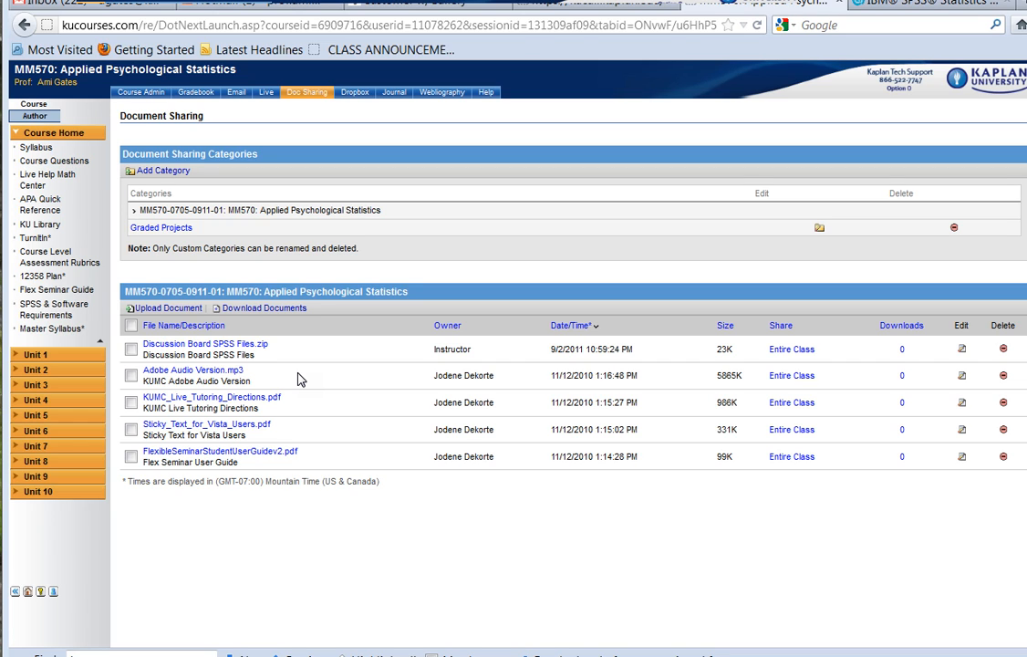
- Open Stat_Grades.sav from Graded Projects with IBM SPSS Statistics 19
click(174, 230)
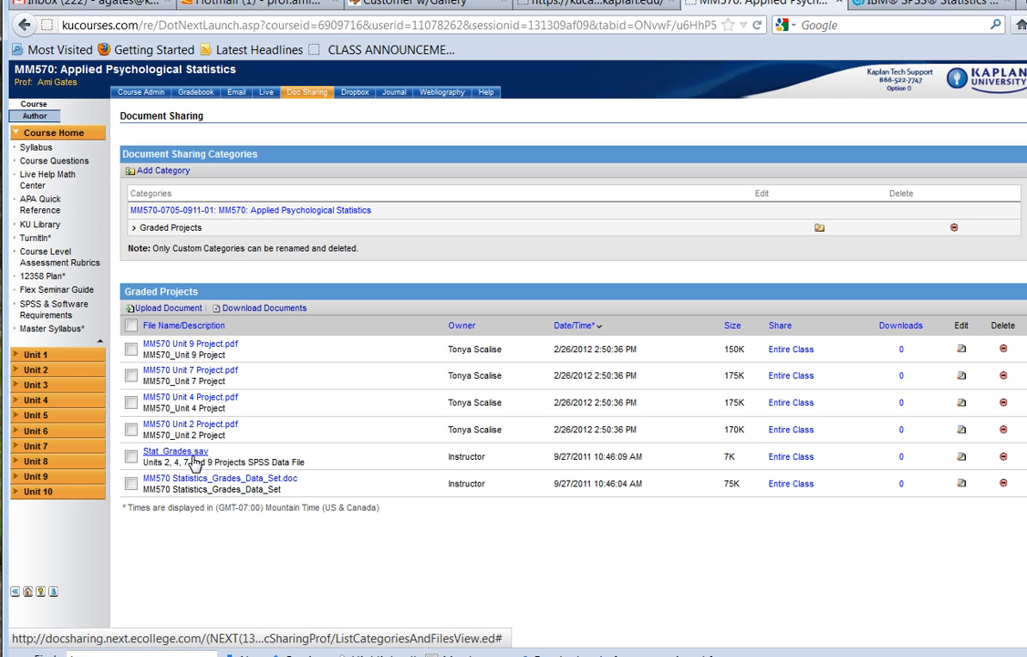
click(175, 452)
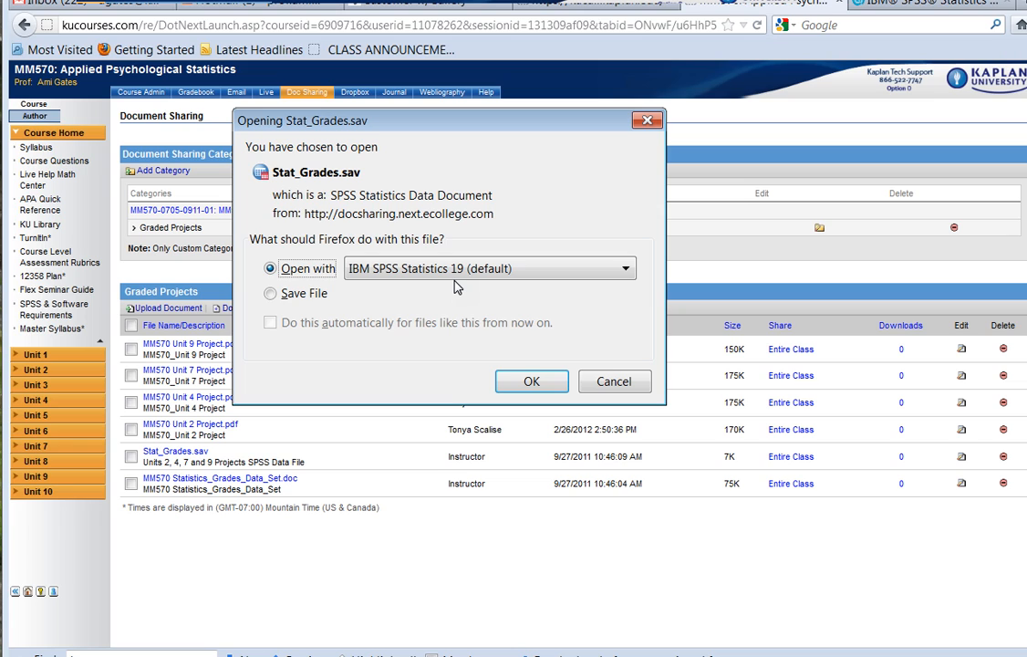
click(532, 381)
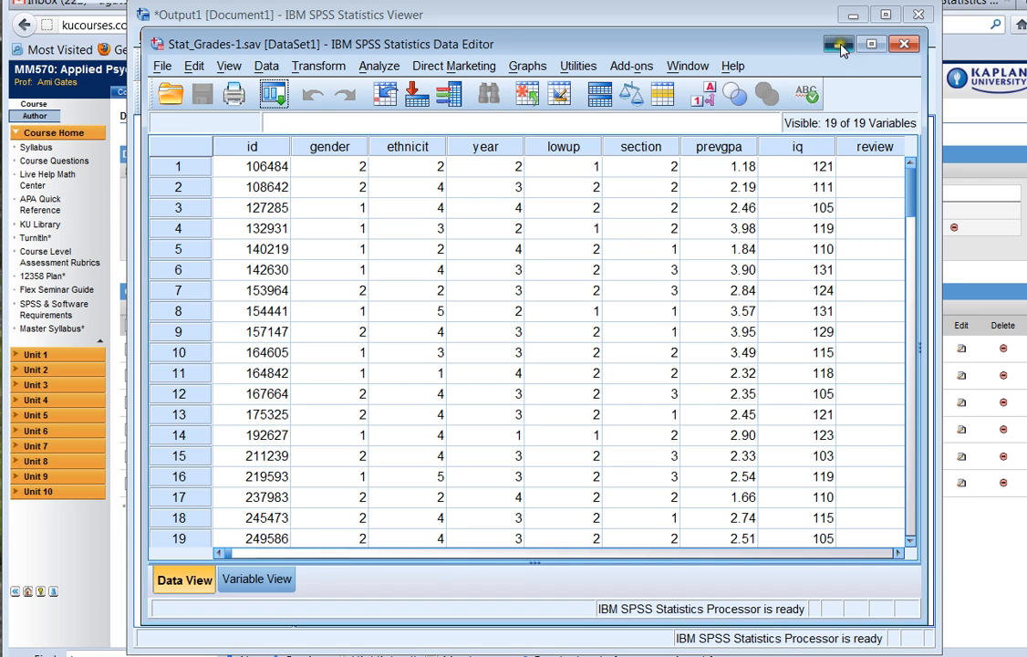
- Minimise SPSS and show the MM570 Applied Psychological Statistics category's documents
click(739, 36)
click(751, 16)
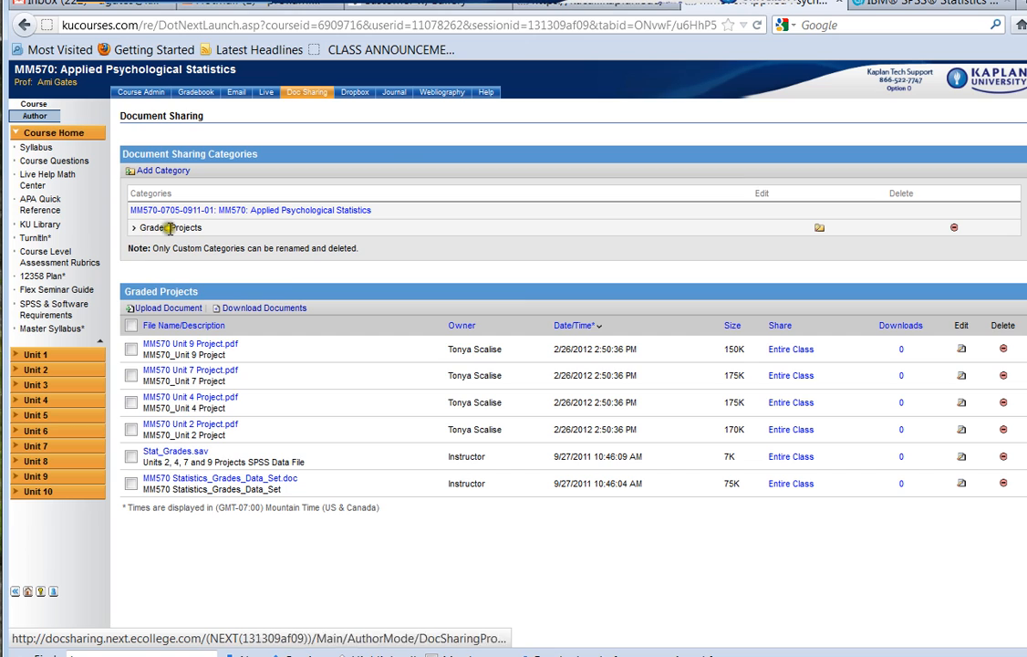
click(259, 210)
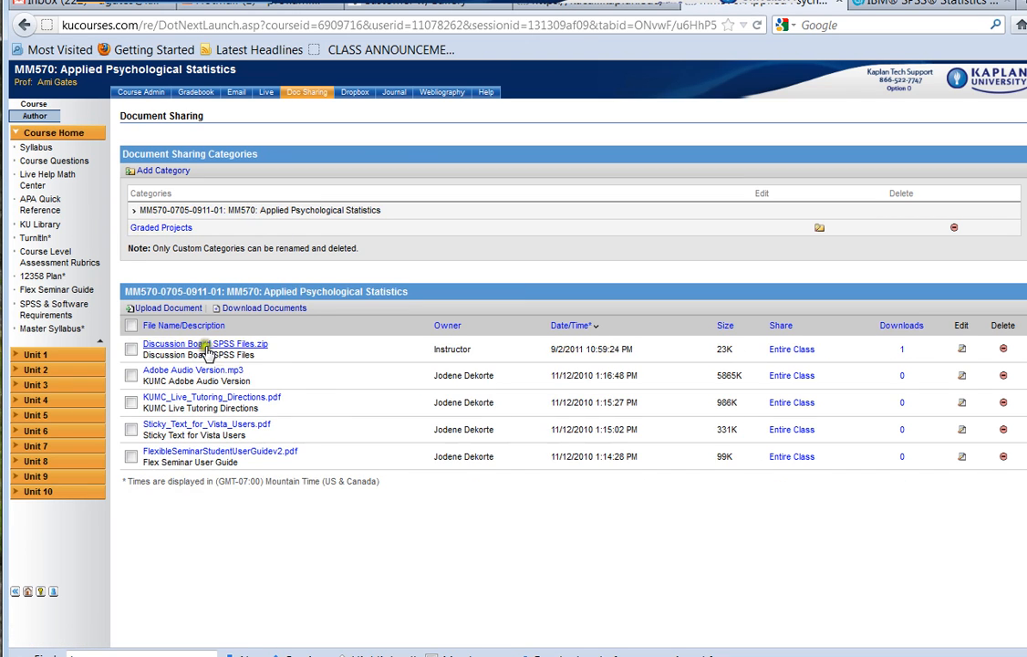